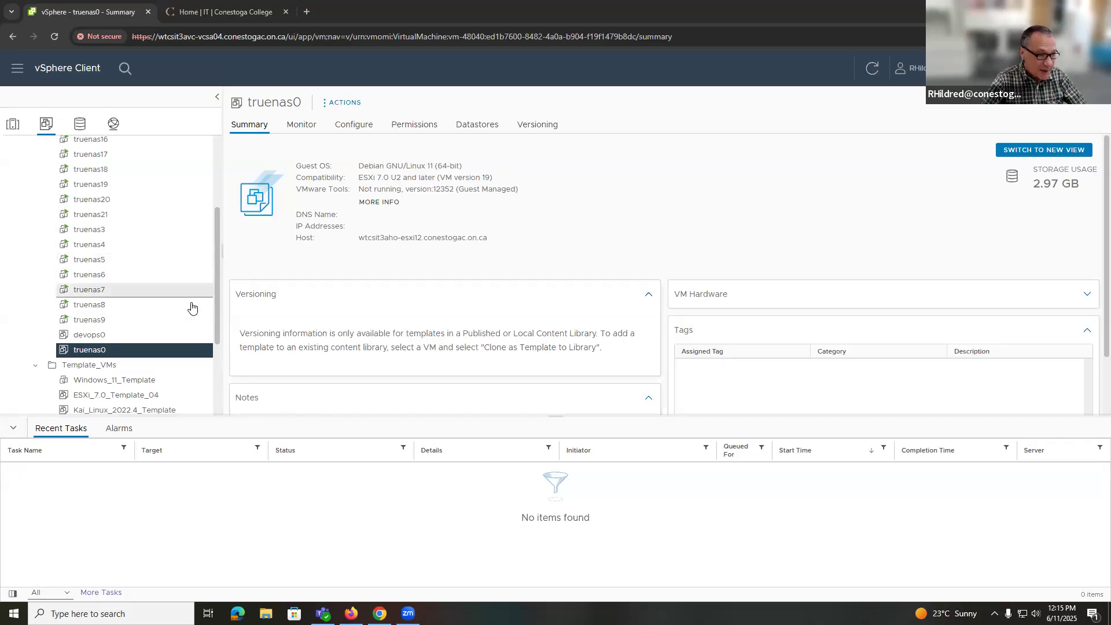
Look through the truenas virtual machines and templates in the inventory tree, with the page enlarged to 125%
drag(215, 288, 236, 181)
drag(219, 229, 227, 207)
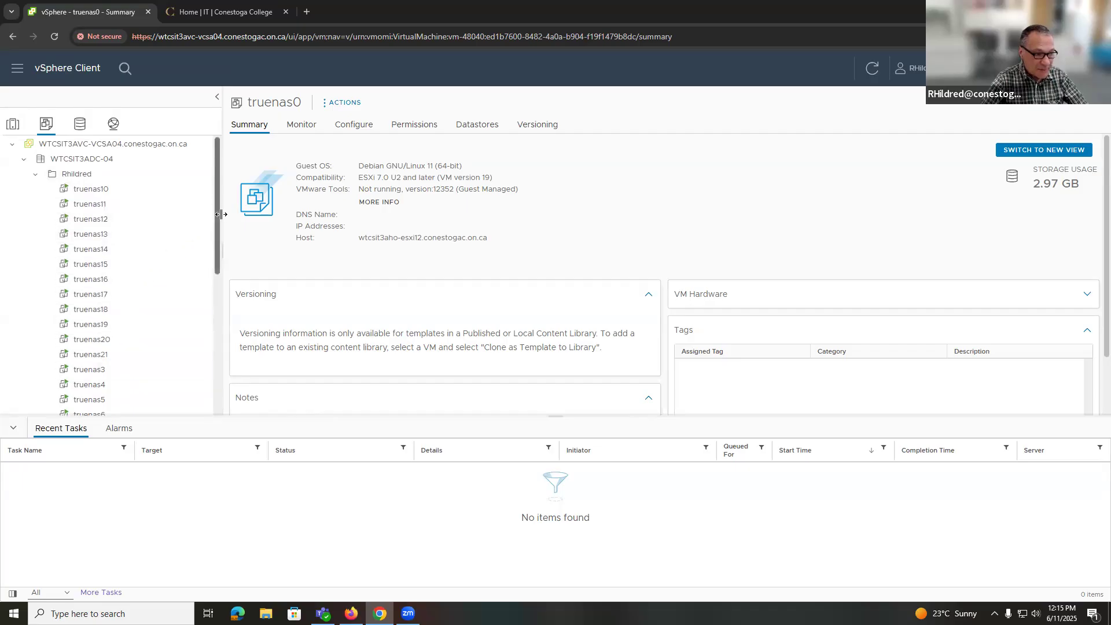
drag(217, 217, 209, 284)
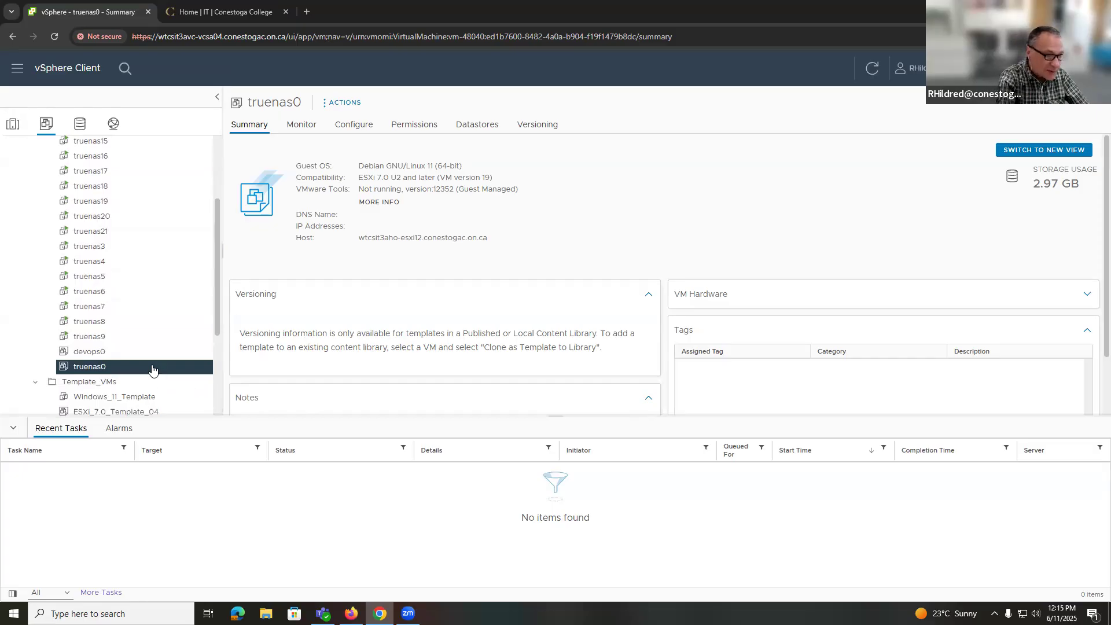
key(ctrl+plus)
key(ctrl+plus)
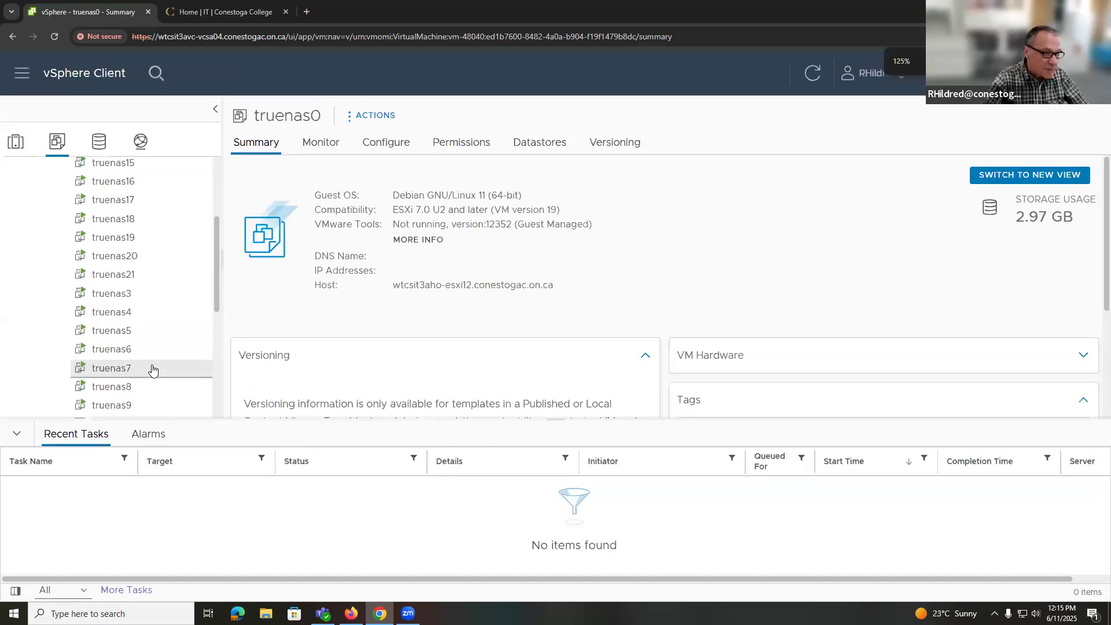
scroll(125, 324, down, 3)
scroll(122, 296, down, 1)
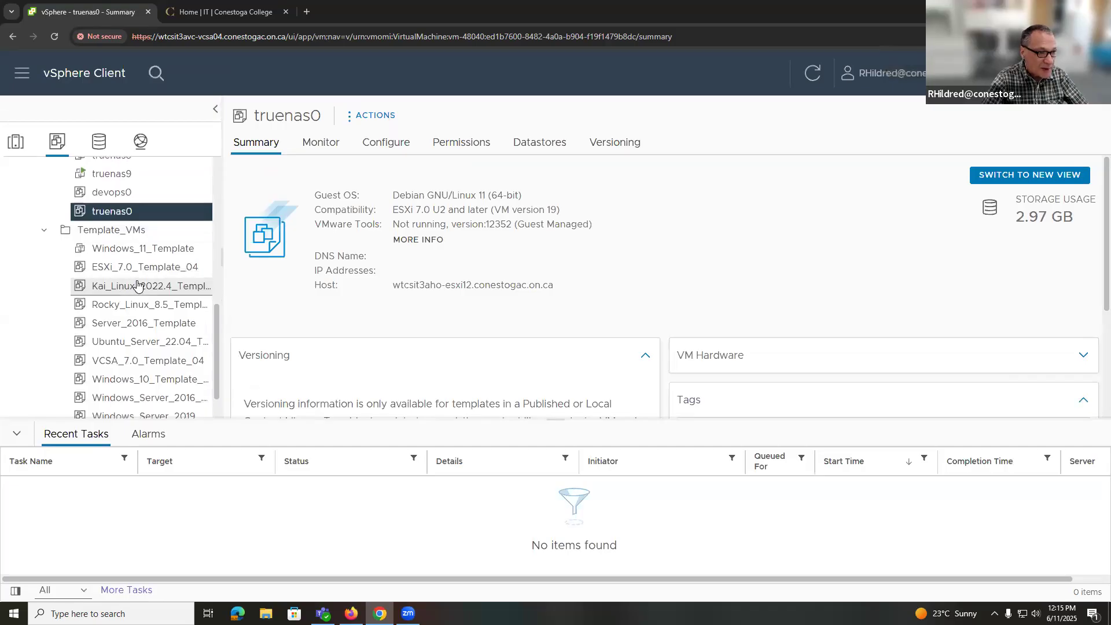
scroll(134, 284, up, 1)
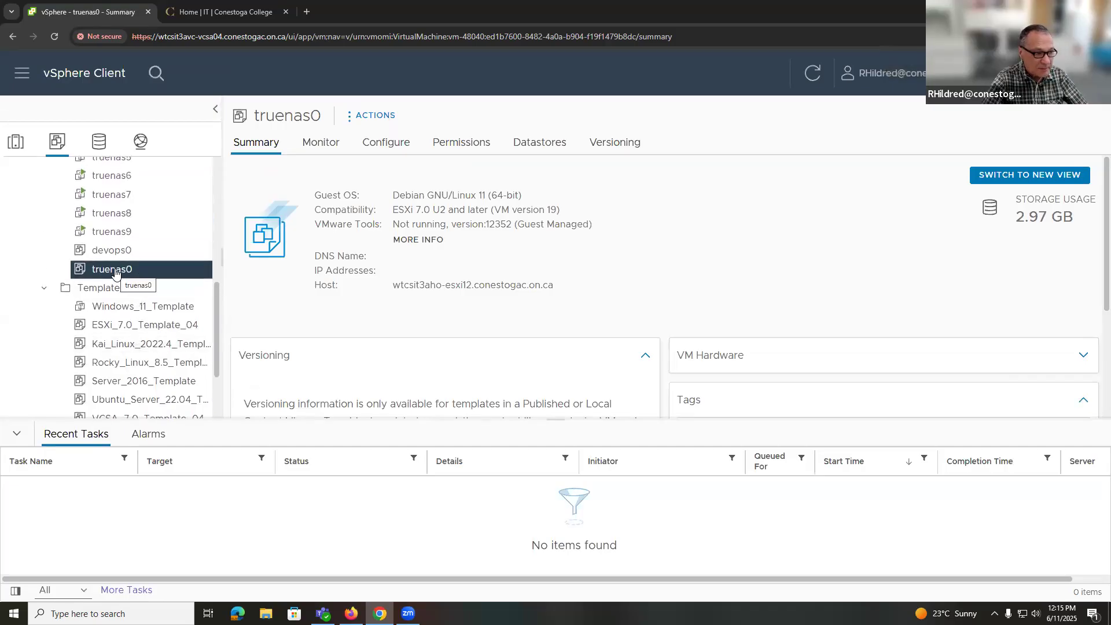
View the clone options of the truenas9 virtual machine, and return to the truenas0 template without cloning
right_click(128, 233)
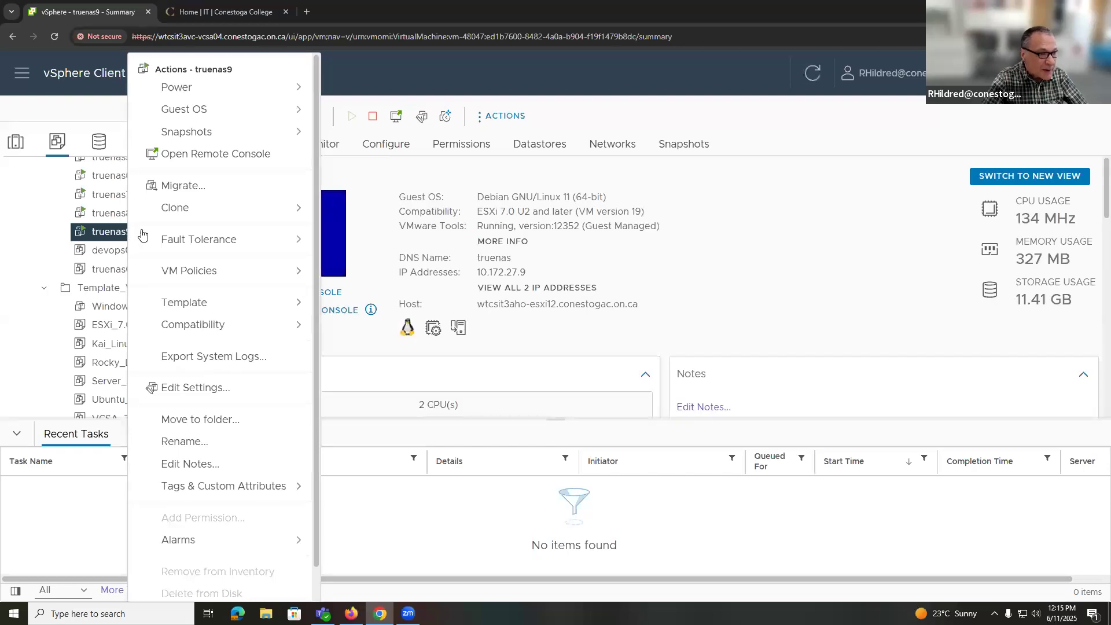
click(223, 214)
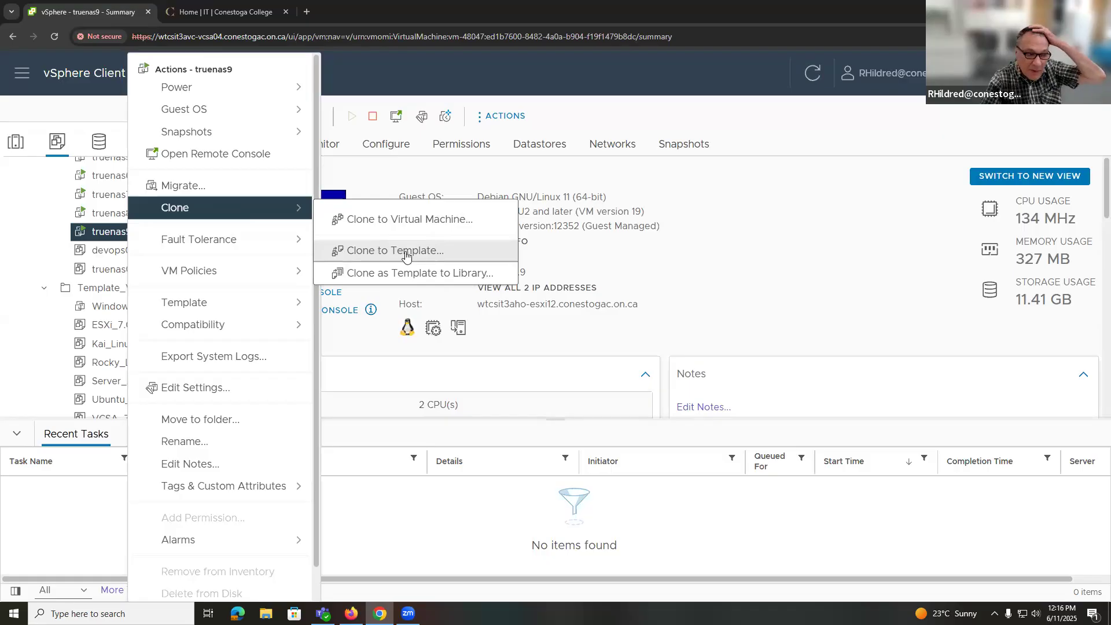
click(13, 252)
click(105, 271)
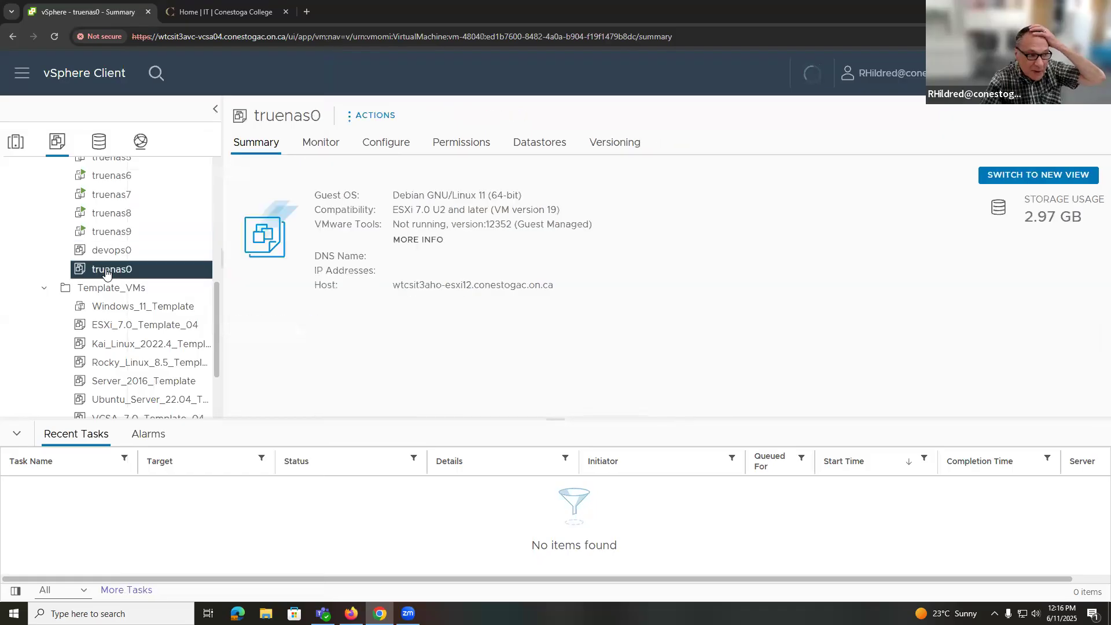
Look through the numbered truenas virtual machines in the inventory and view the summary of truenas3
scroll(107, 269, up, 10)
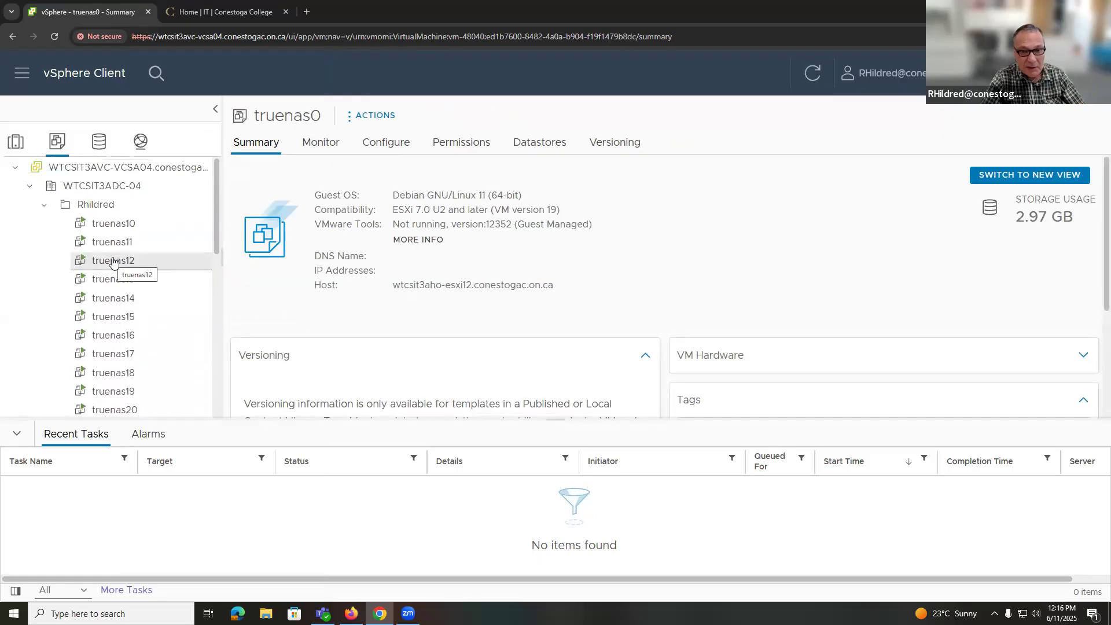
scroll(113, 263, down, 1)
scroll(113, 262, up, 1)
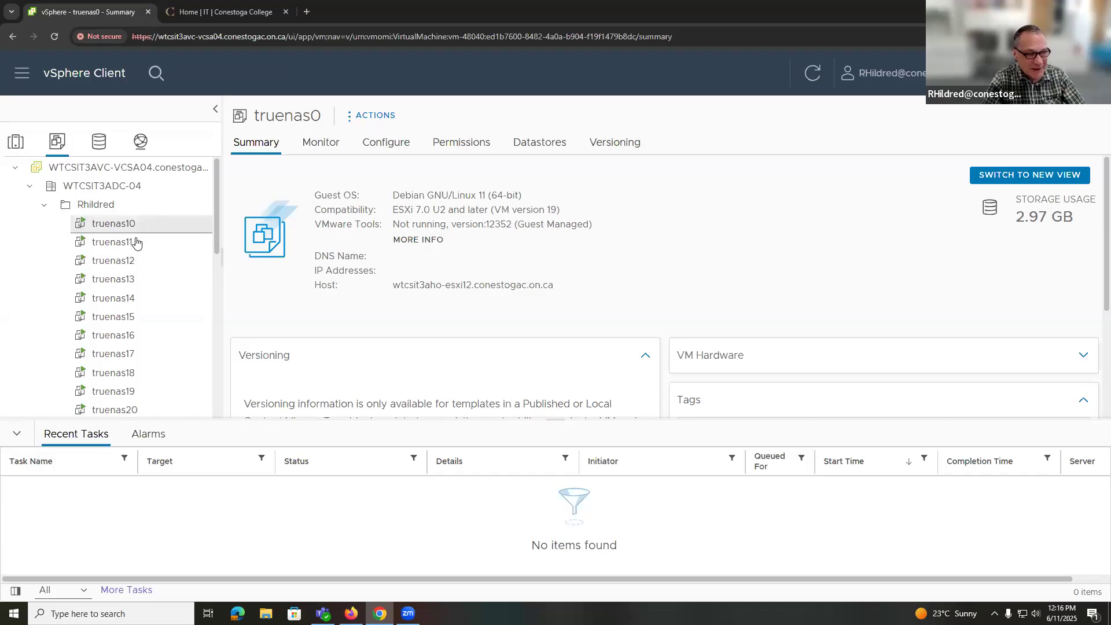
scroll(136, 242, down, 4)
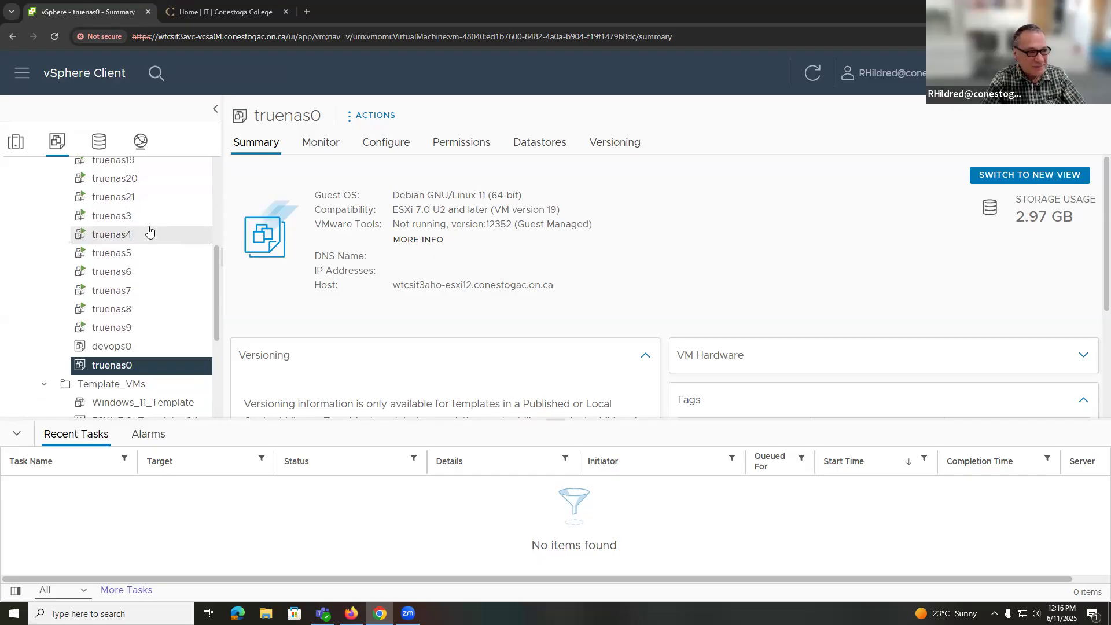
scroll(150, 232, up, 1)
scroll(150, 231, up, 1)
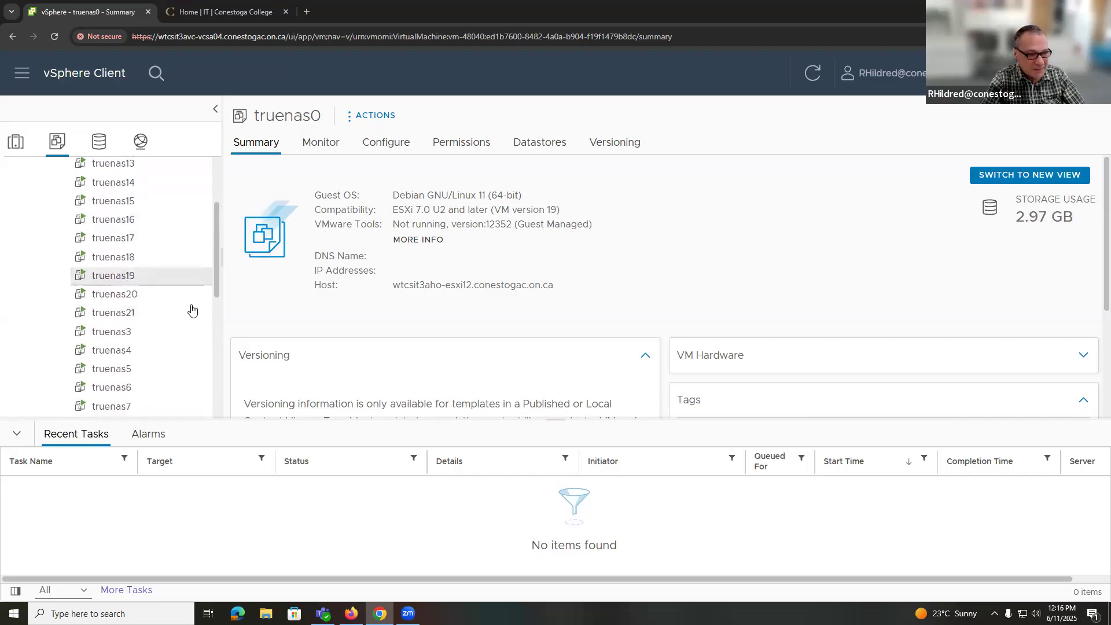
click(124, 334)
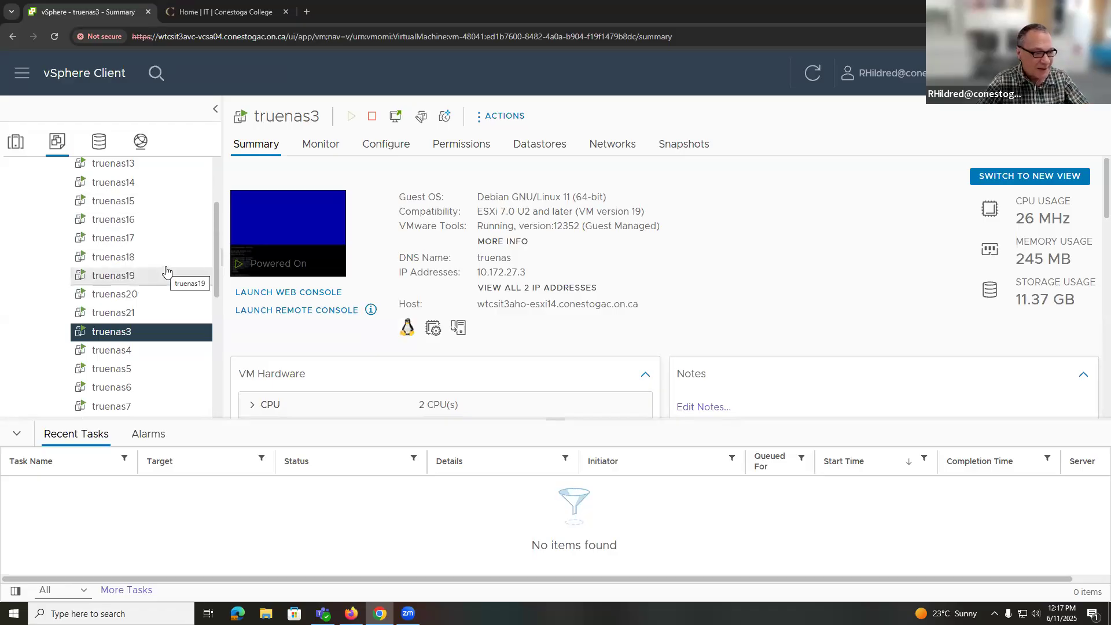
Start a new virtual machine from the truenas0 template, naming it truenas2 and keeping the preselected folder
scroll(168, 270, up, 2)
scroll(168, 272, down, 3)
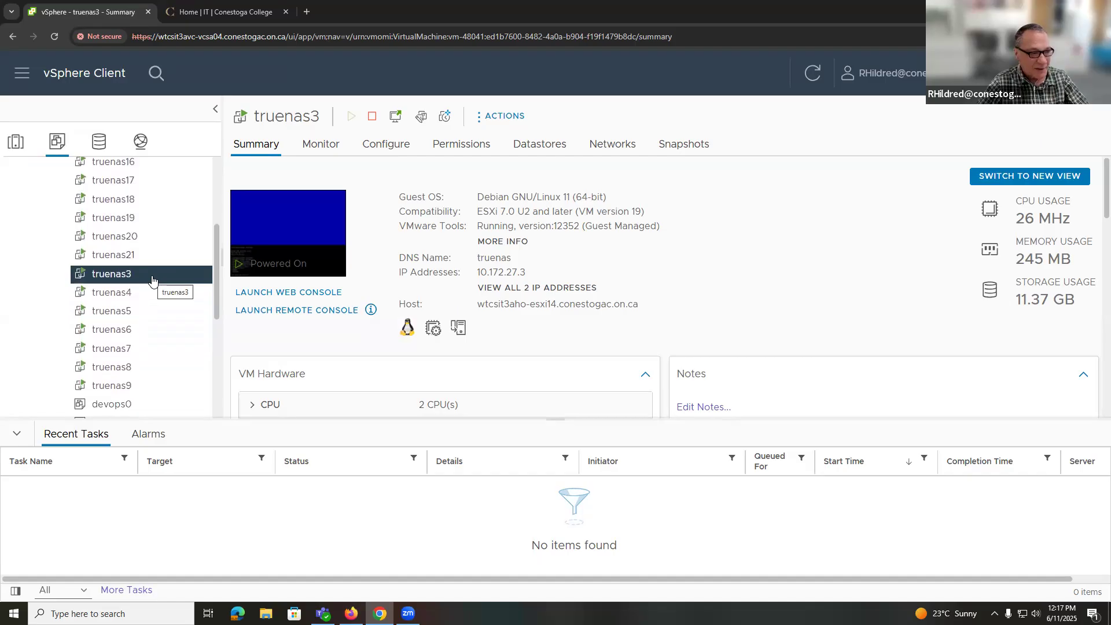
scroll(153, 278, down, 1)
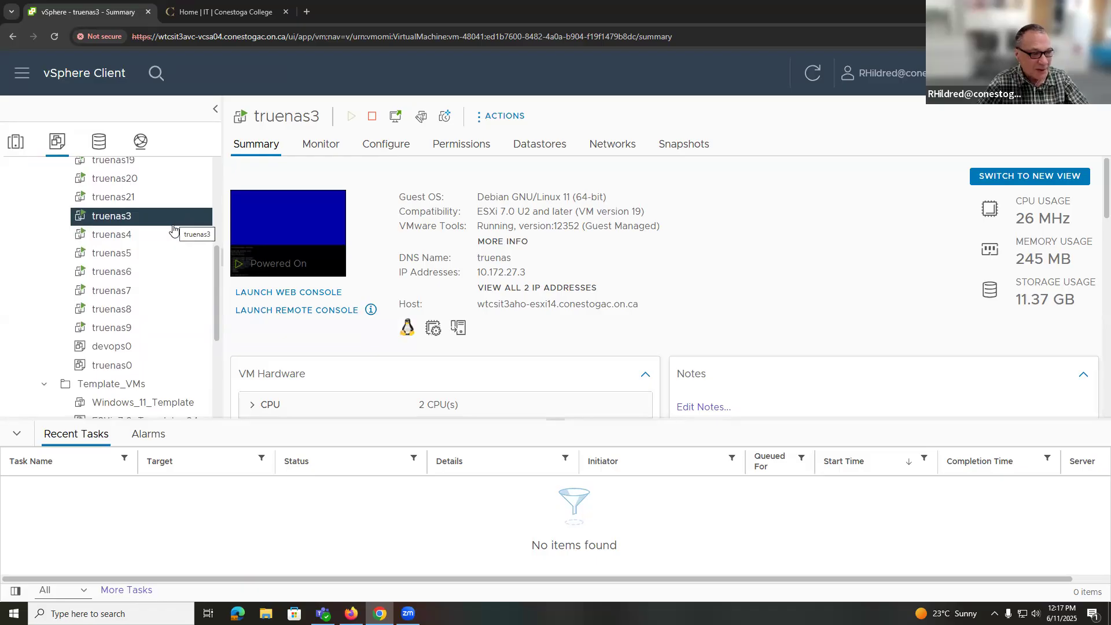
click(115, 367)
right_click(116, 366)
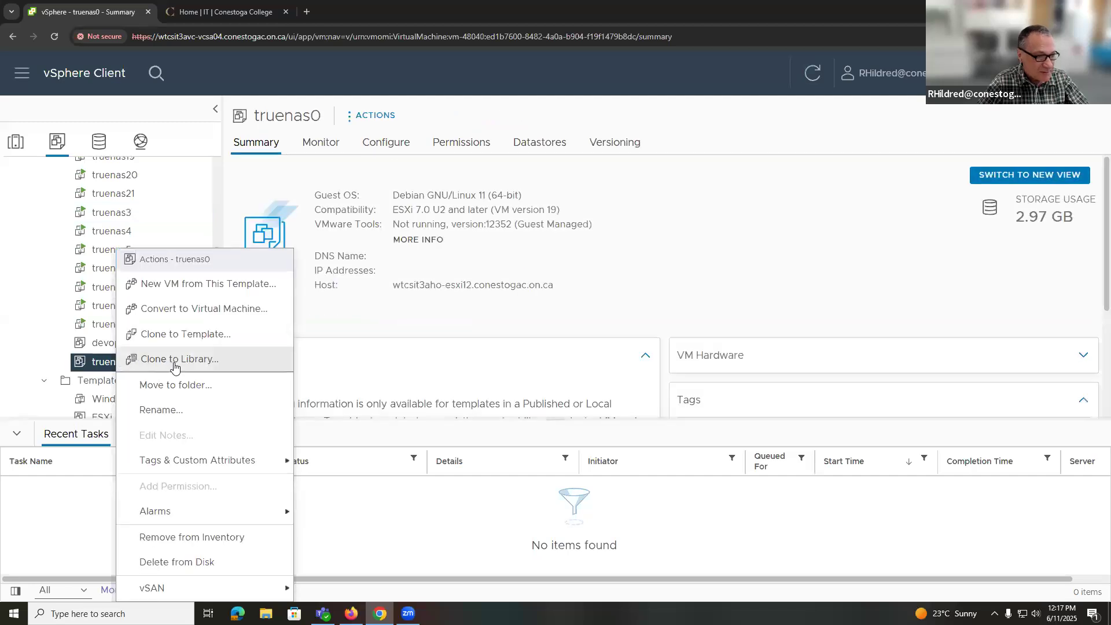
click(226, 284)
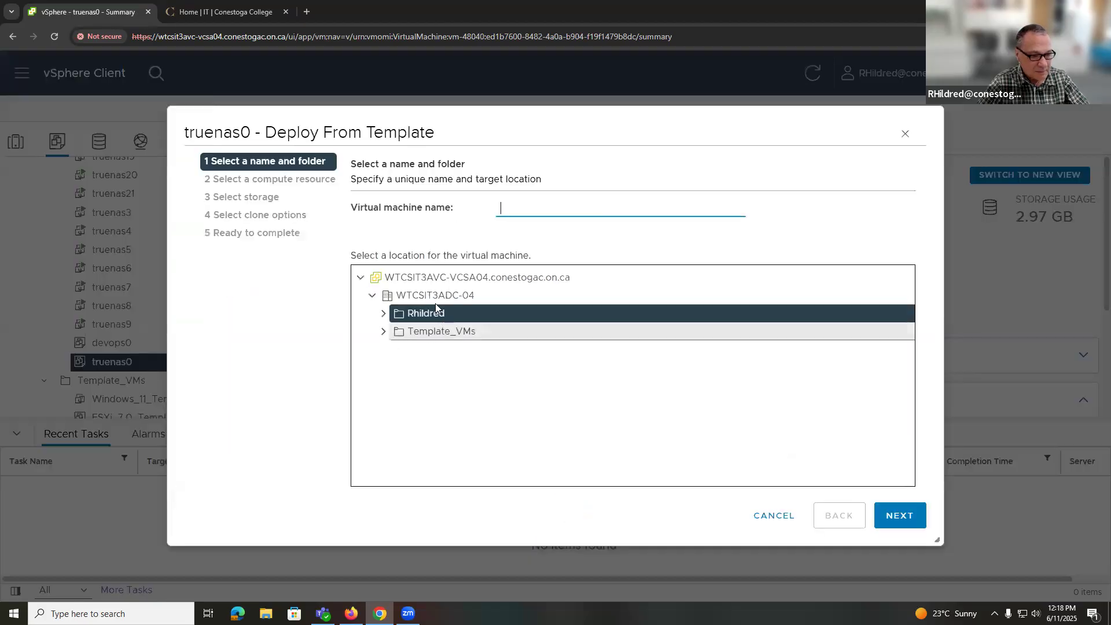
click(567, 206)
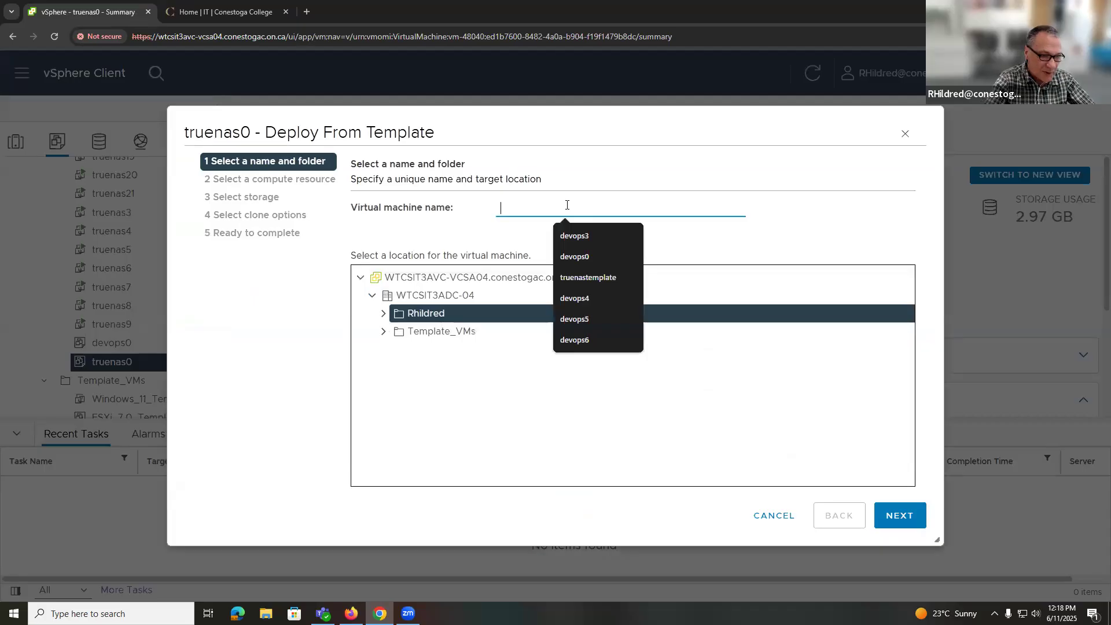
text(true)
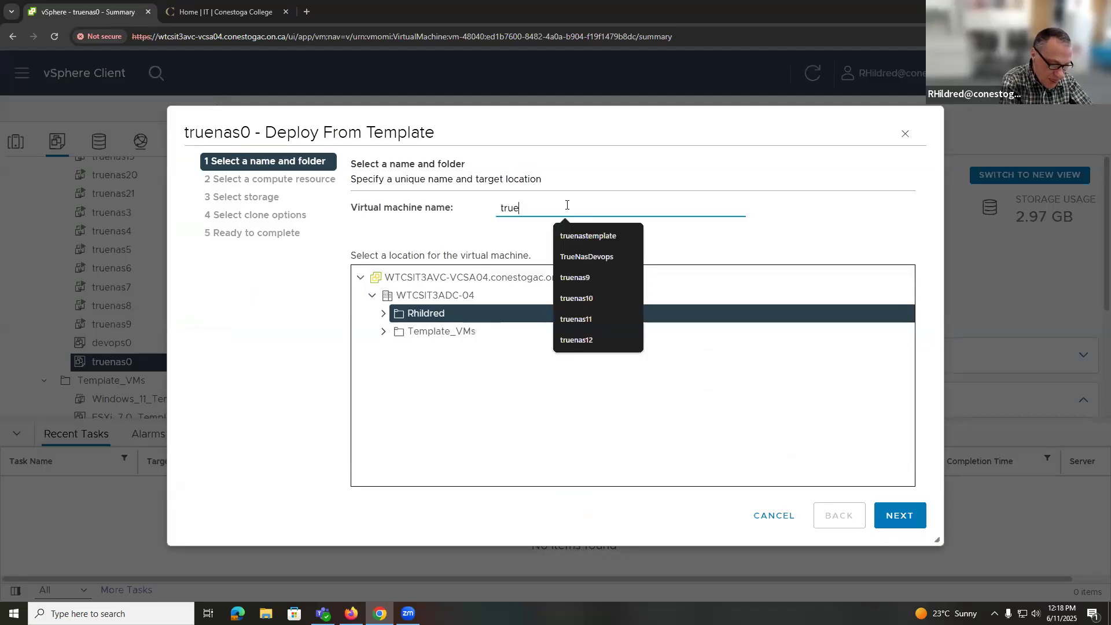
text(nas2)
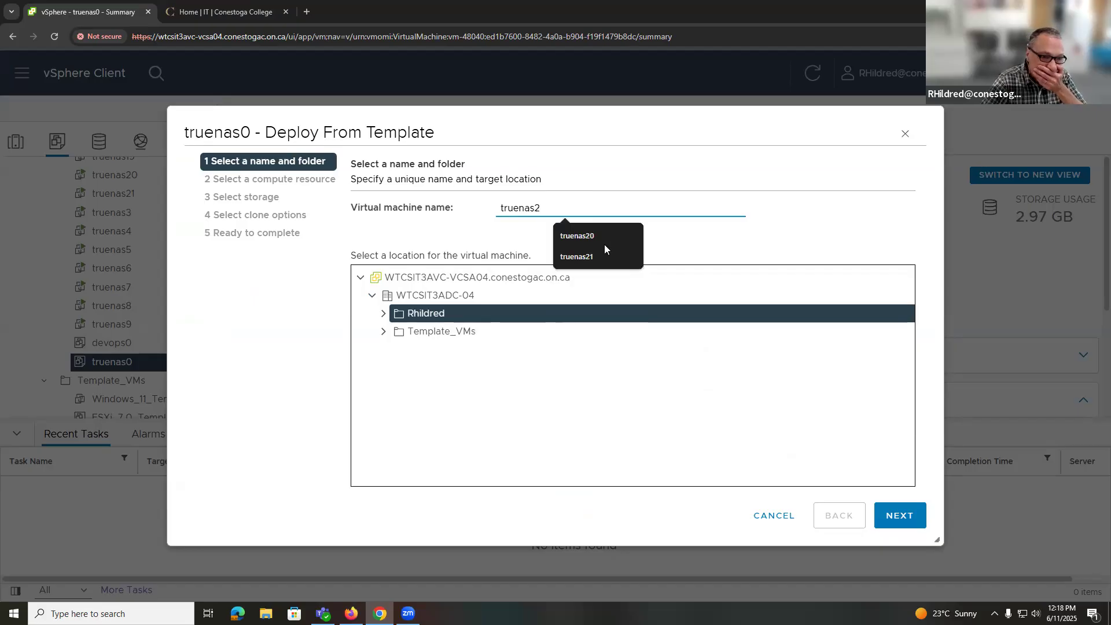
click(689, 245)
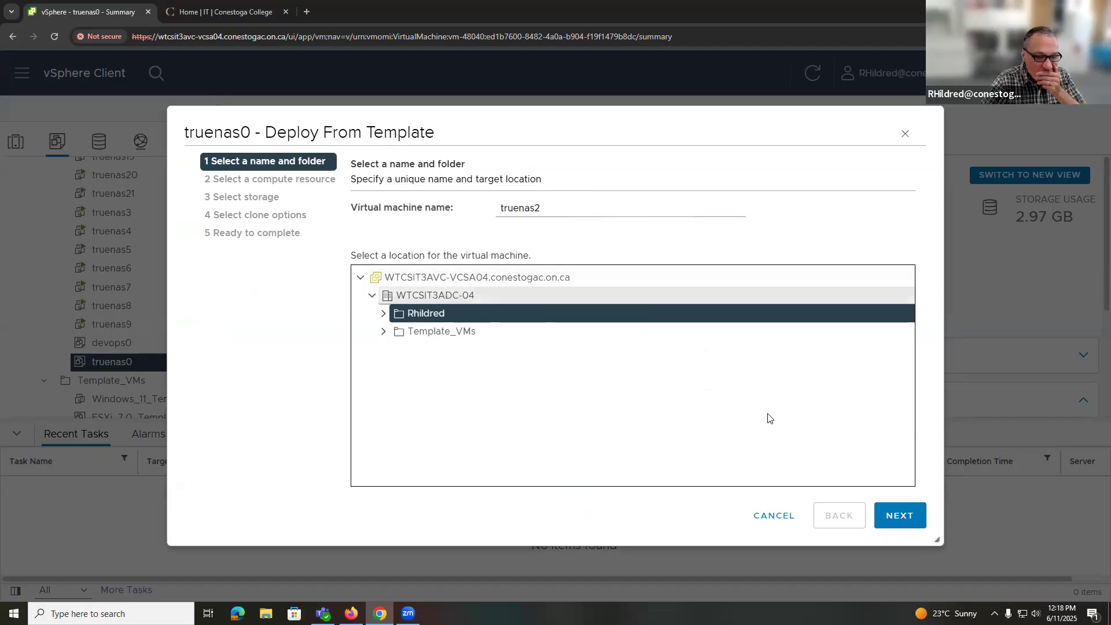
click(890, 513)
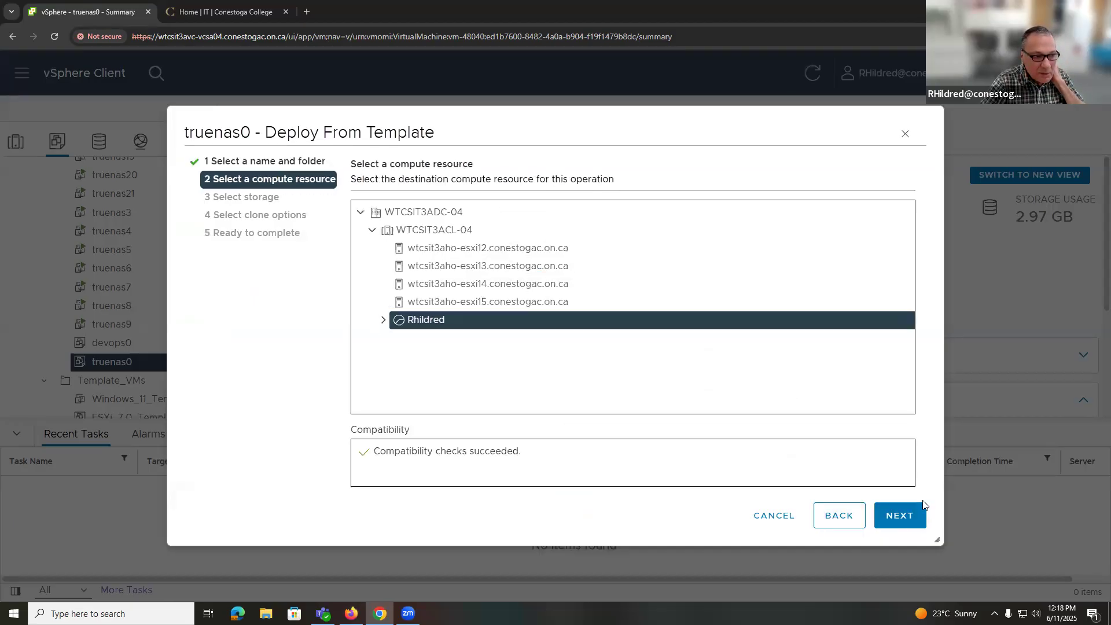
Accept the preselected resource pool and store truenas2 on the 1,023.75 GB datastore in the same disk format as the source
click(898, 515)
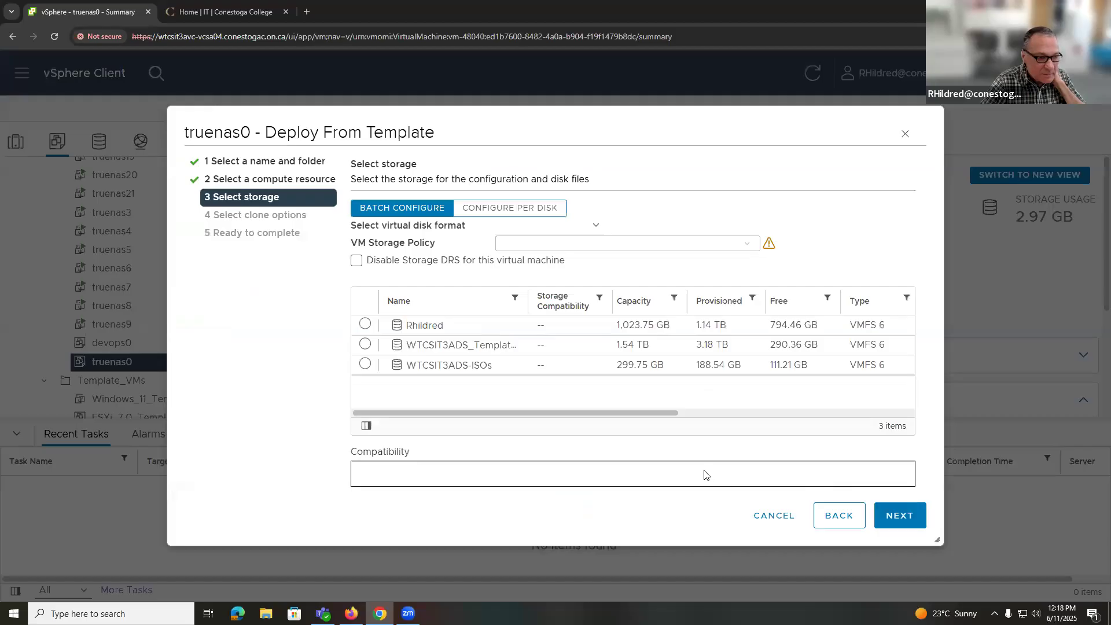
click(365, 323)
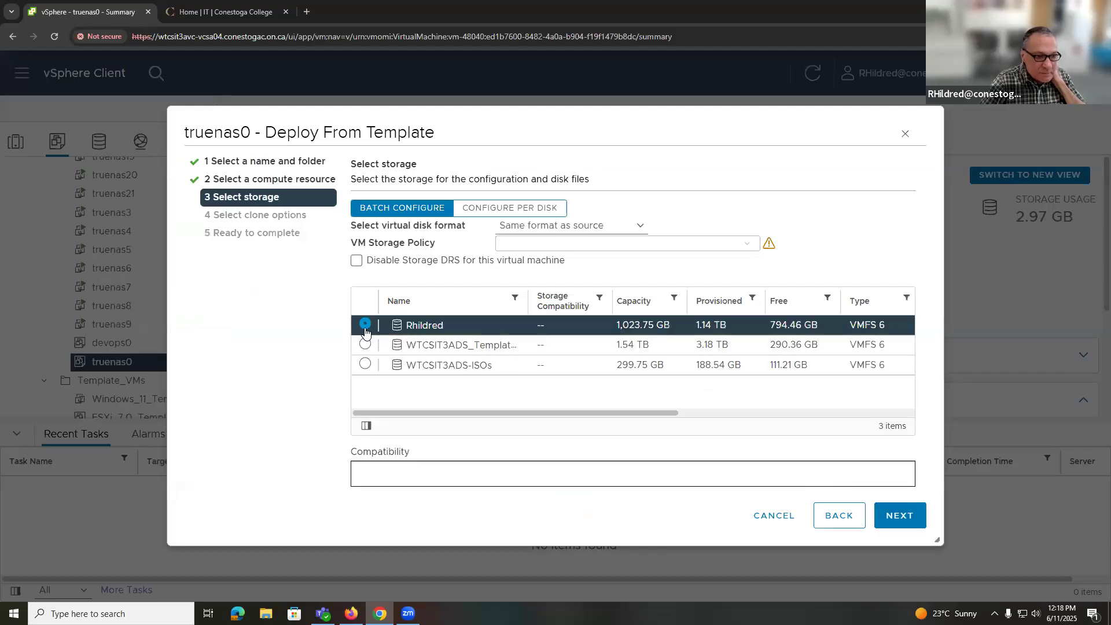
click(900, 516)
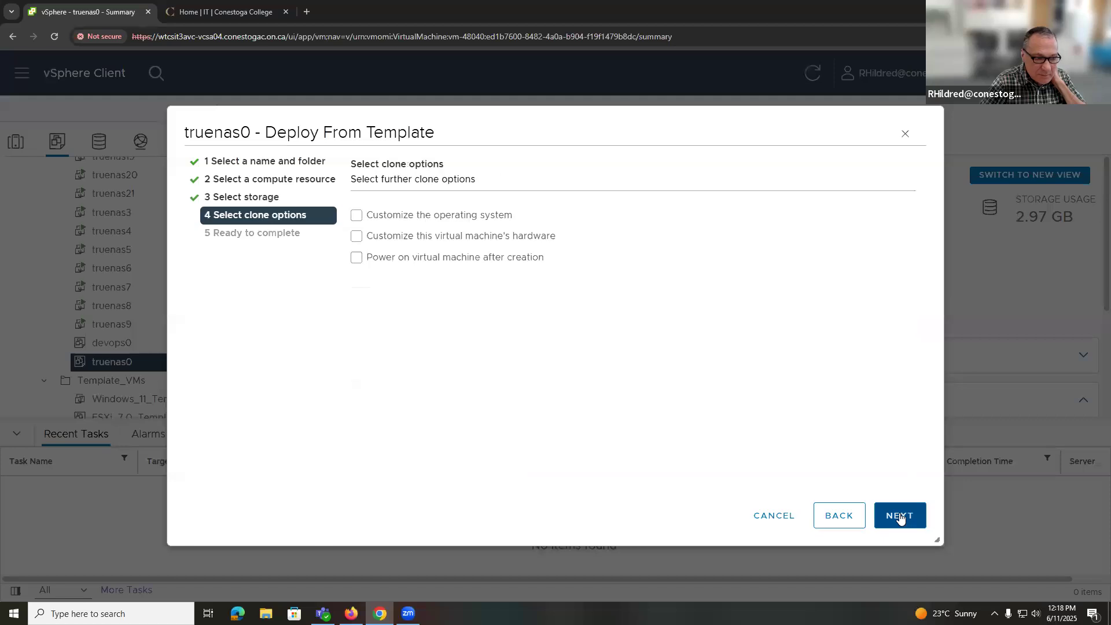
Set the virtual machine to power on after creation and finish the deployment of truenas2
click(354, 258)
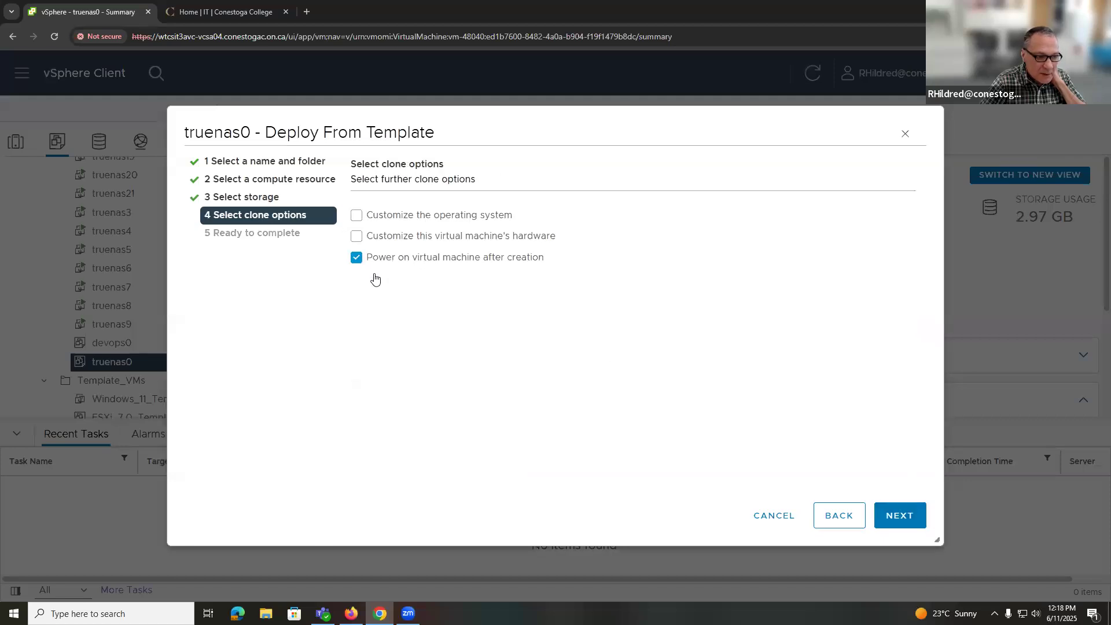
click(906, 507)
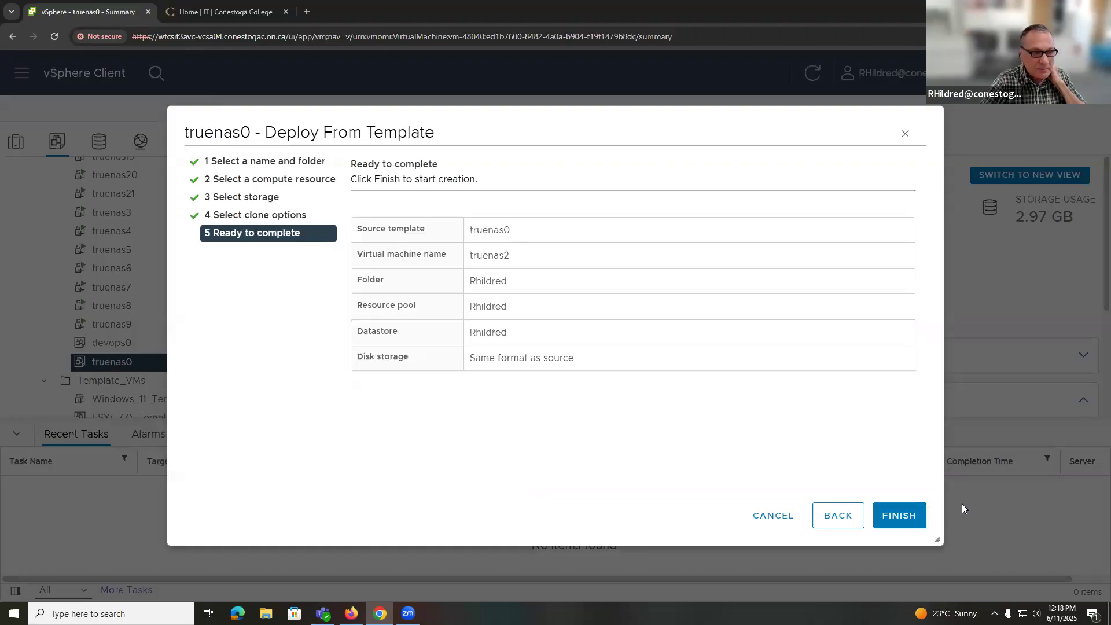
click(893, 519)
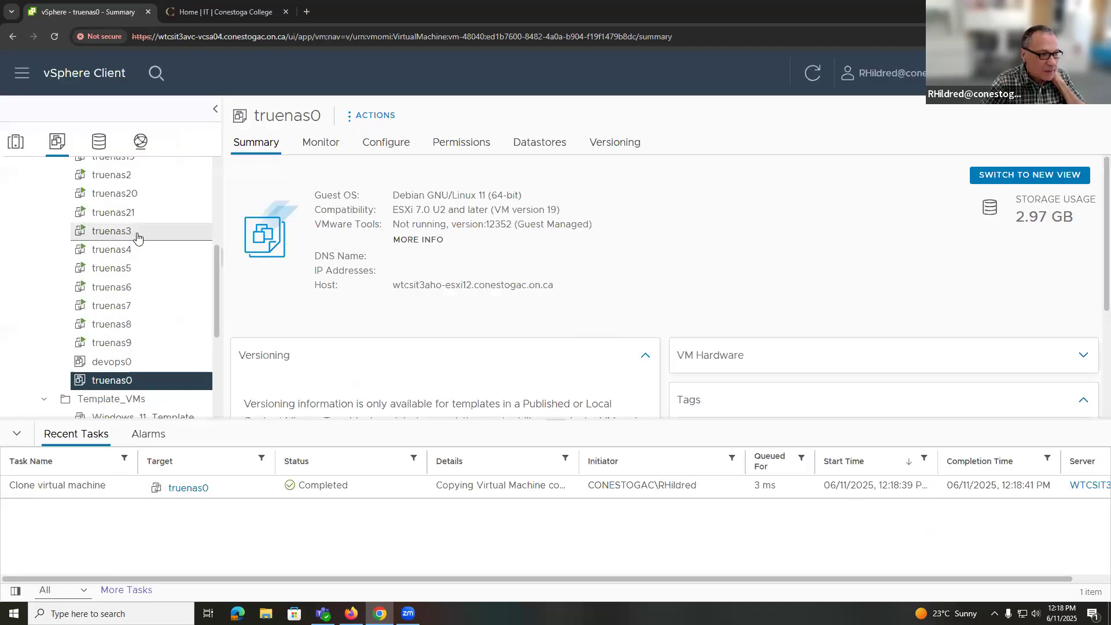
Review the virtual hardware settings of the new truenas2 virtual machine and close them without changes
scroll(145, 234, up, 2)
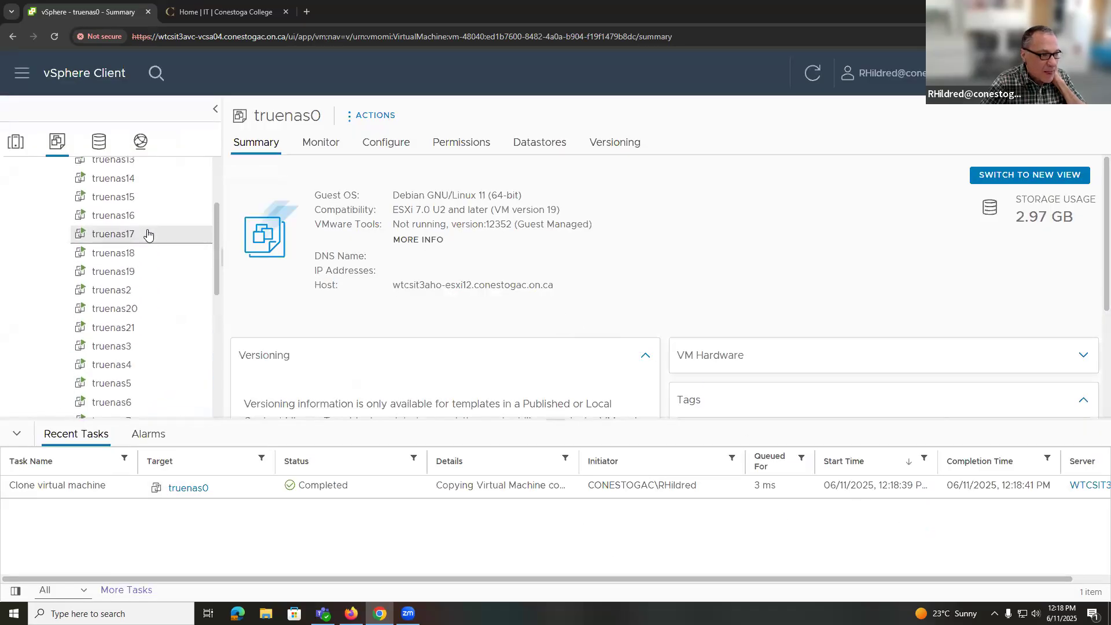
right_click(115, 293)
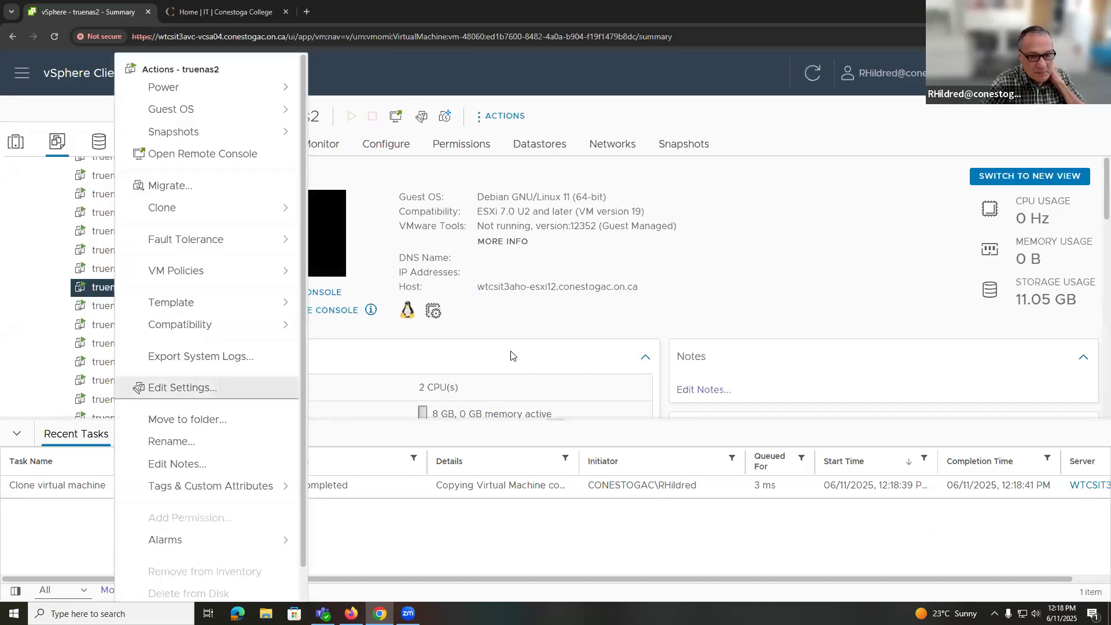
click(192, 388)
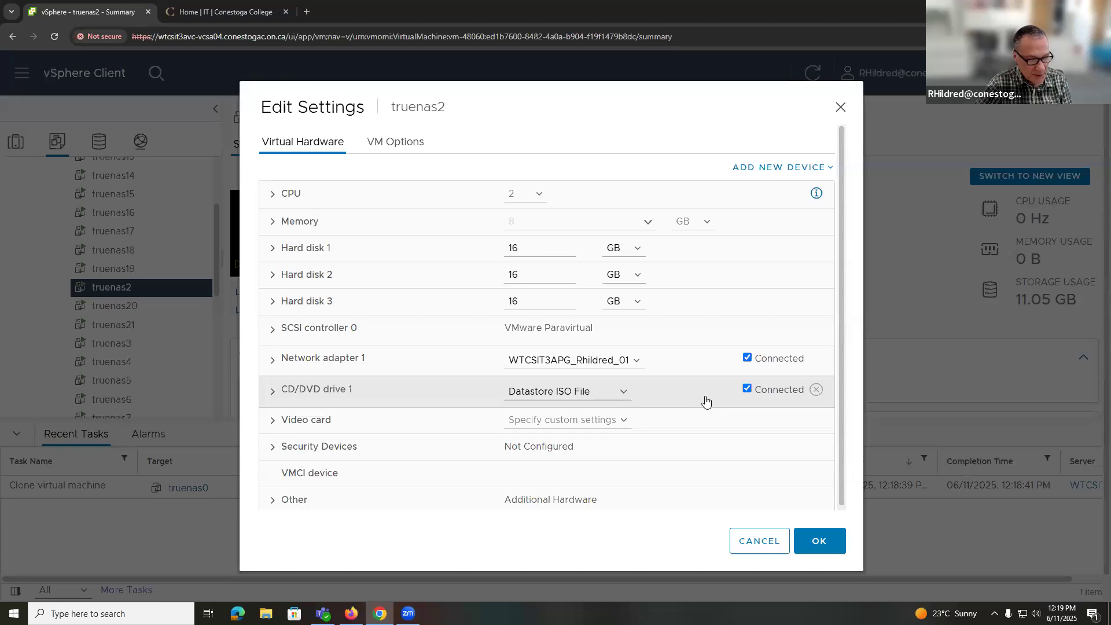
scroll(724, 447, down, 1)
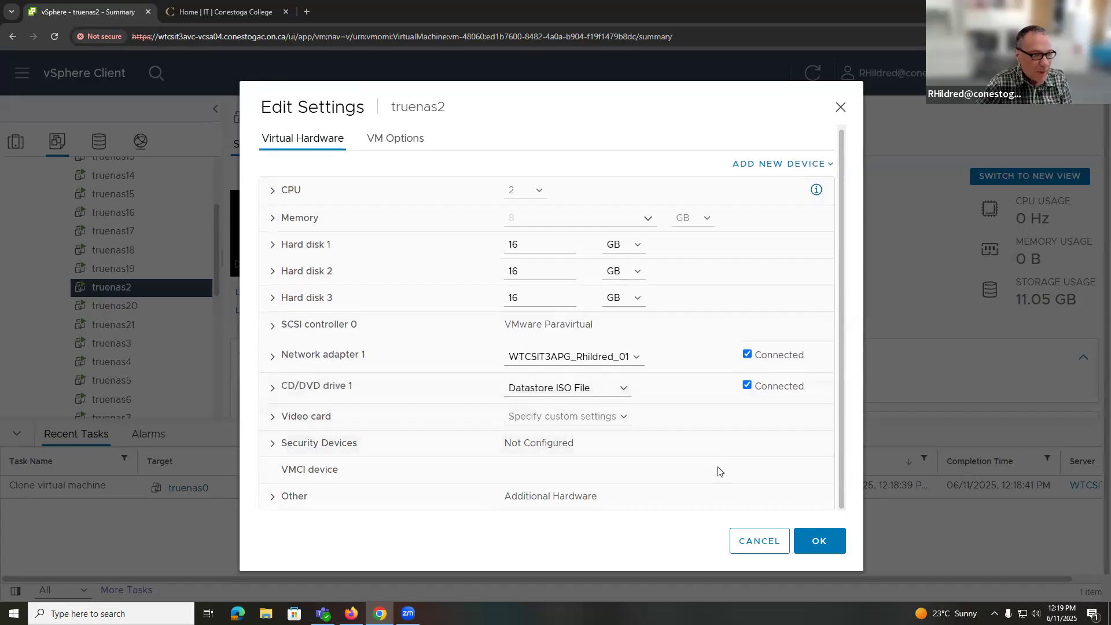
click(765, 541)
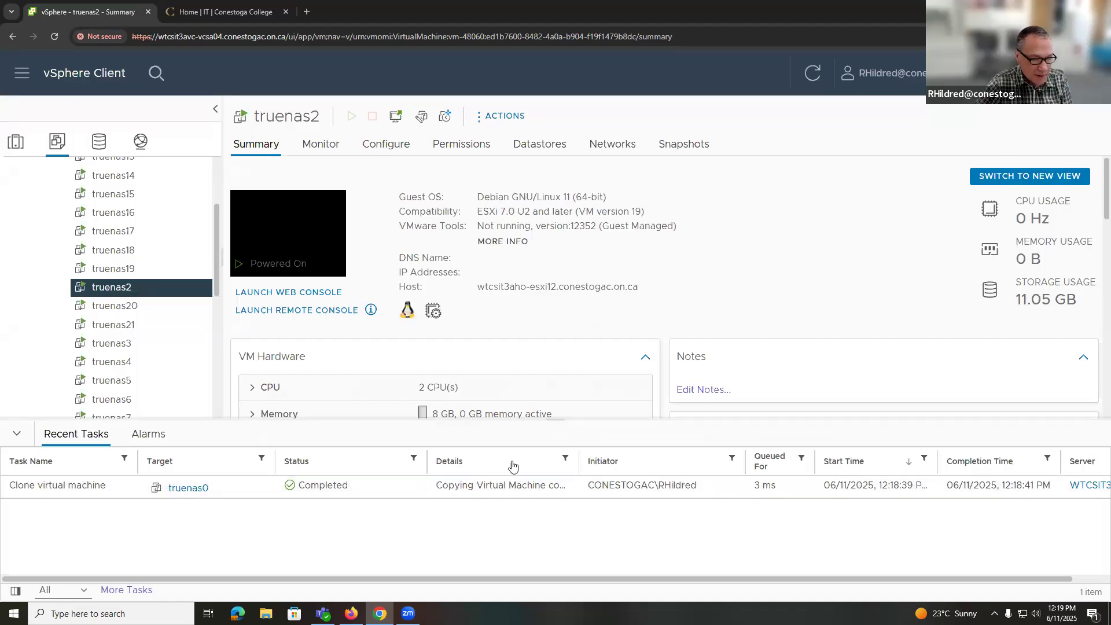
Open the web console of truenas2, review its network configuration settings and leave them without saving
click(303, 294)
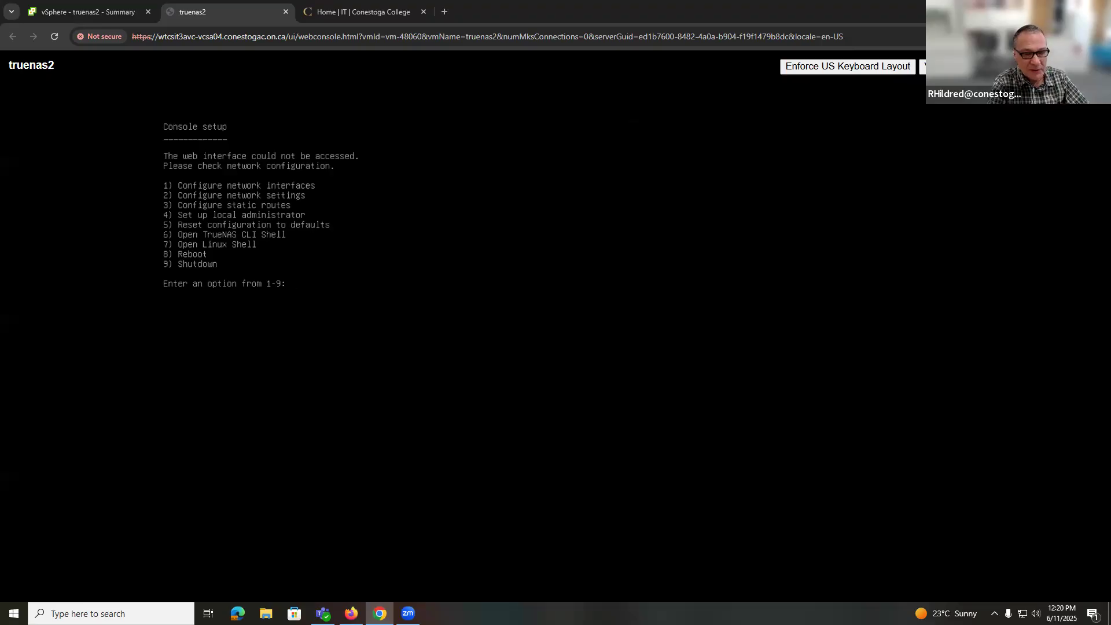
text(2)
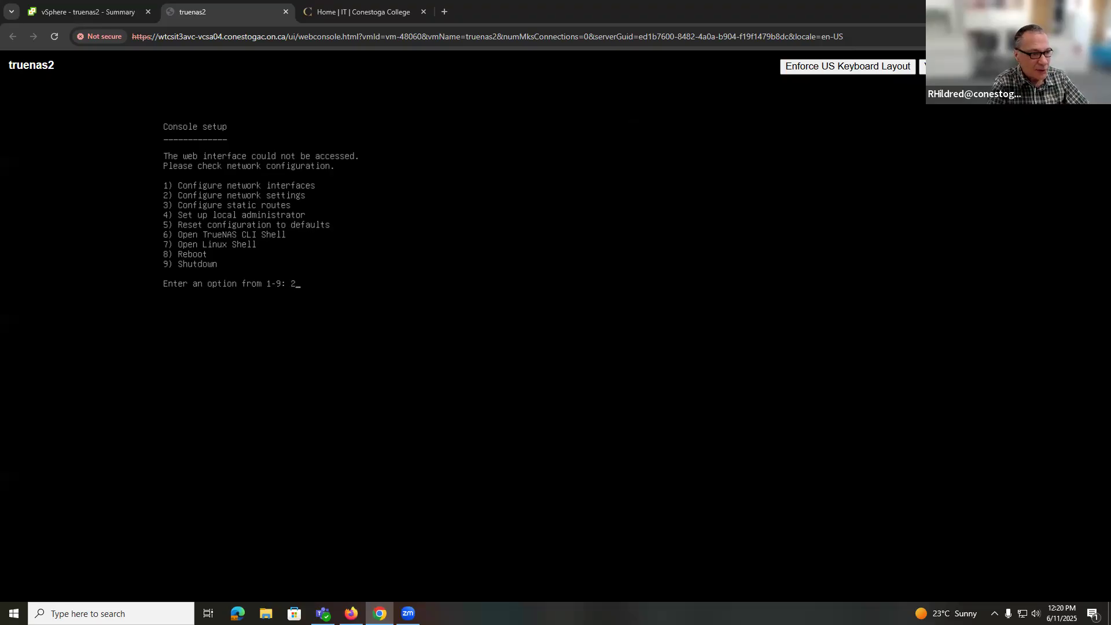
key(Return)
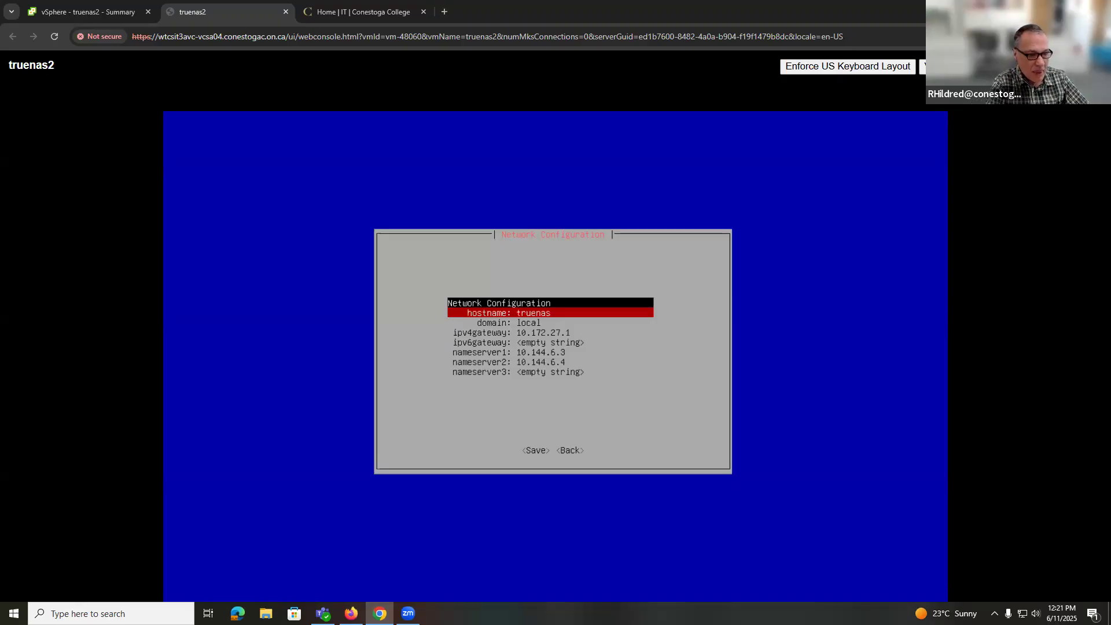
key(Down)
key(Down)
key(Down)
key(Down)
key(Down)
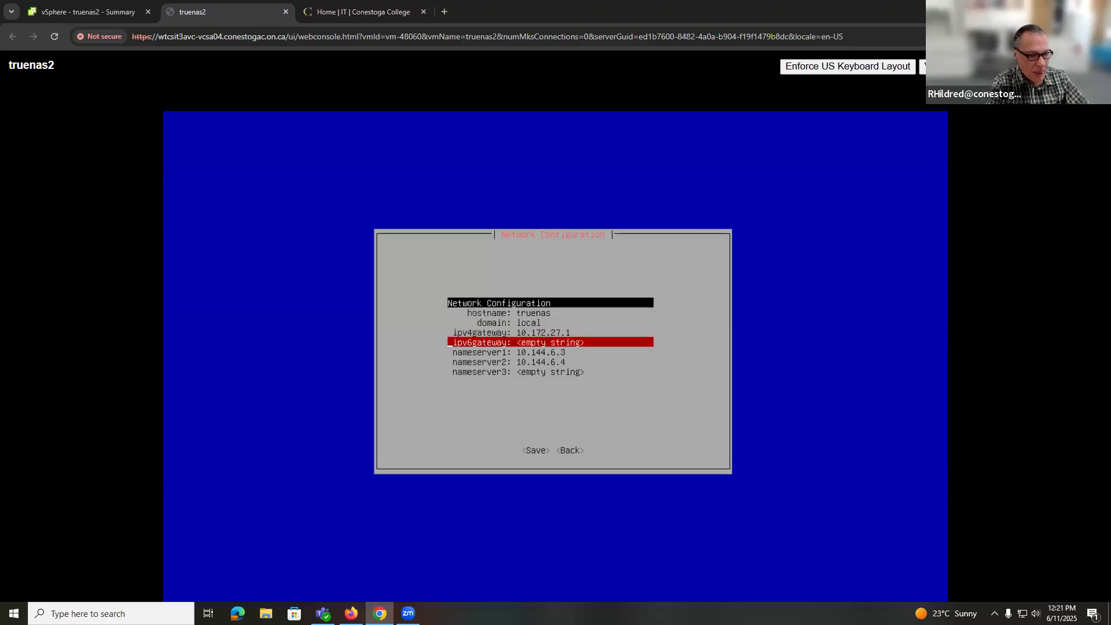
key(Tab)
key(Tab)
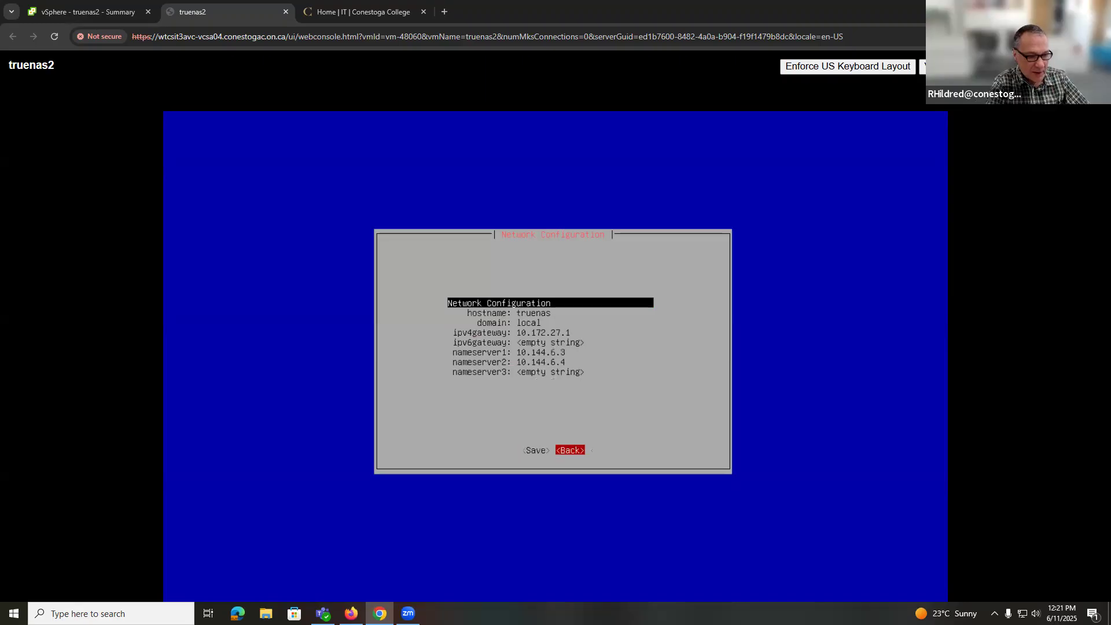
key(Return)
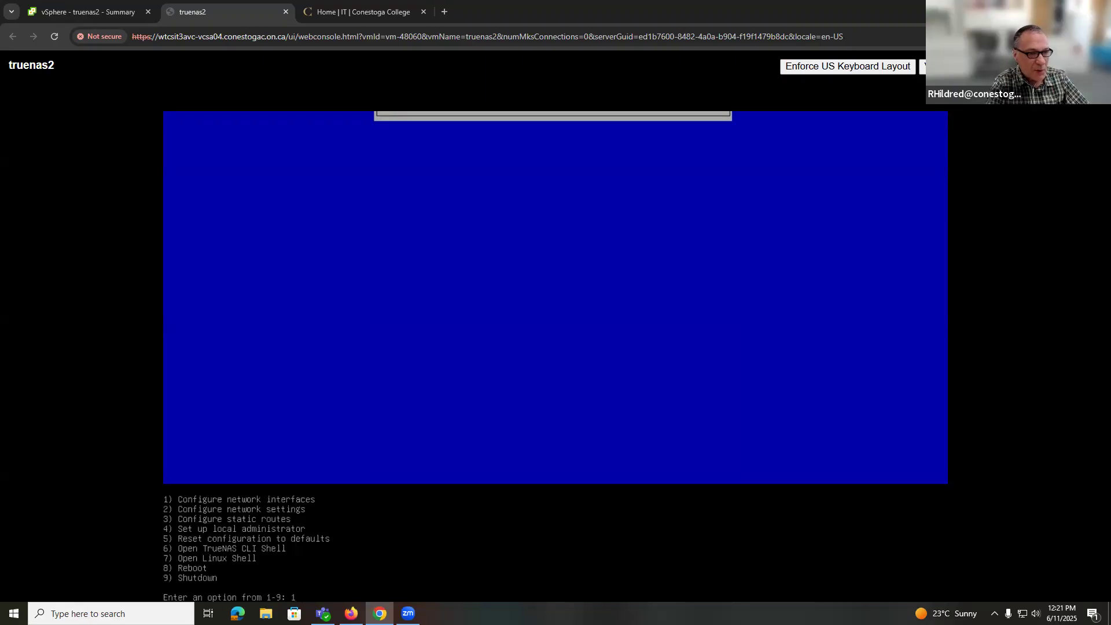
Open the ens192 network interface for editing from the console and set ipv4_dhcp to No
key(Return)
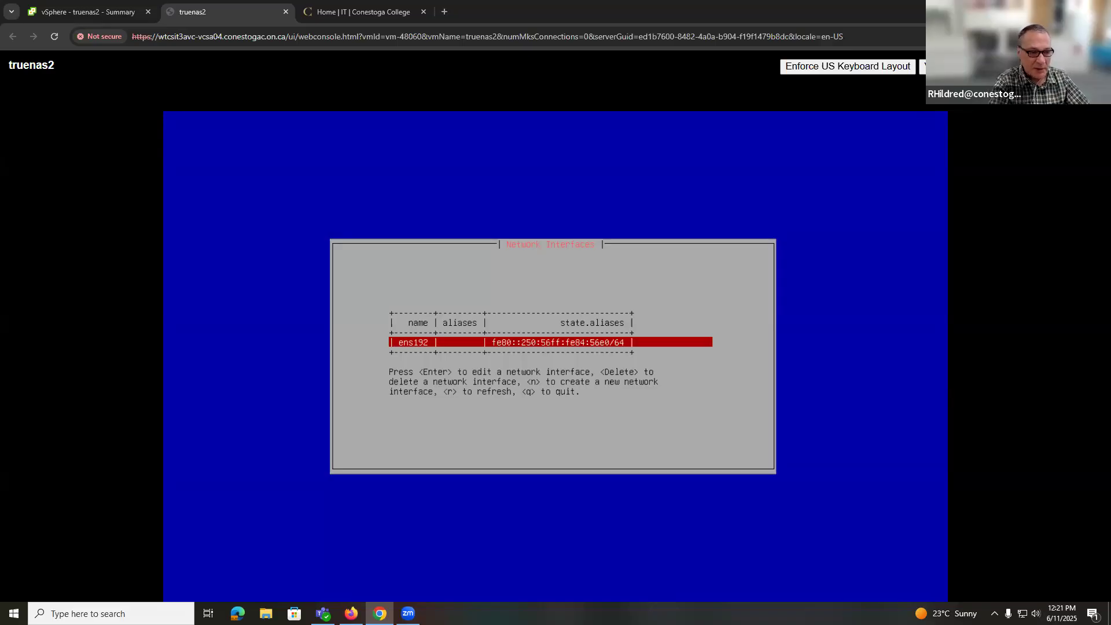
key(Return)
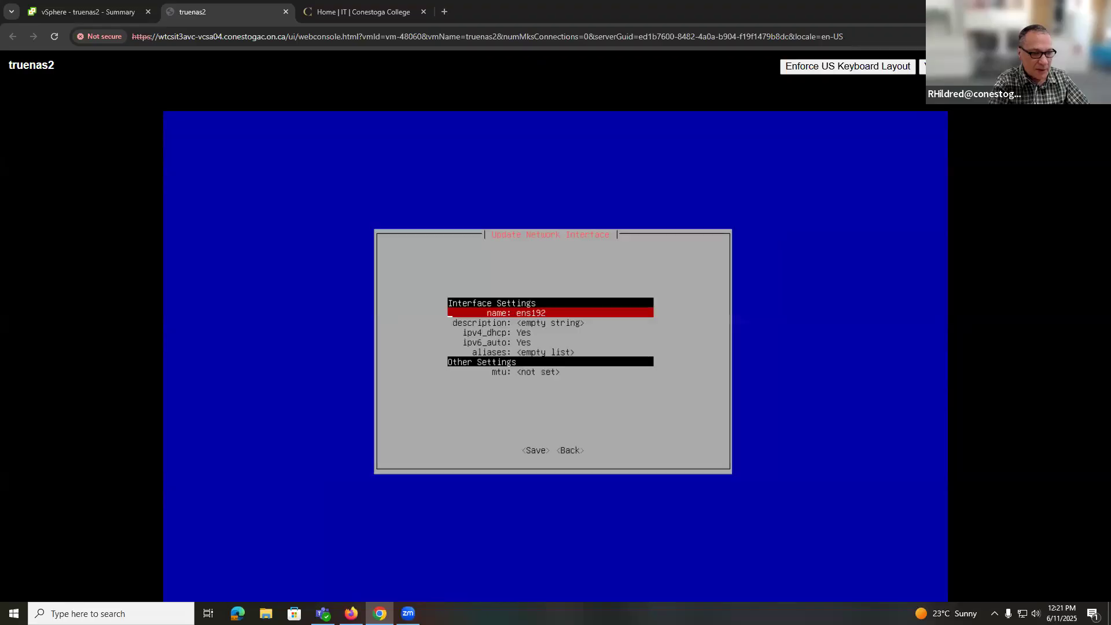
key(Down)
key(Down)
key(Return)
key(Down)
key(Return)
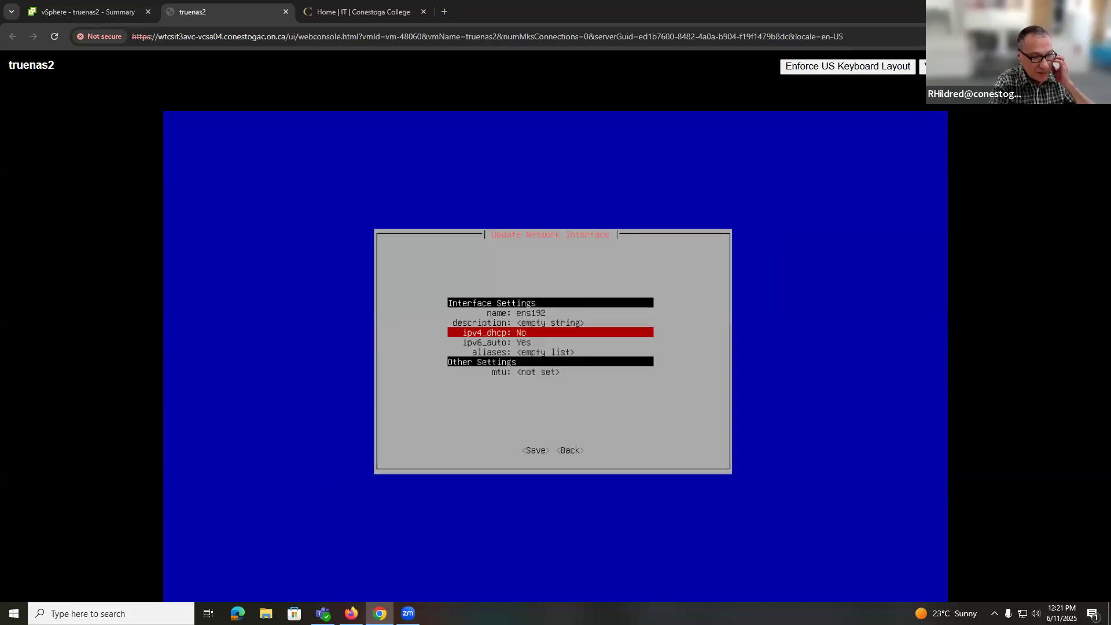
Set the aliases of the ens192 interface to the static address 10.172.27.2/24
key(Down)
key(Down)
key(Return)
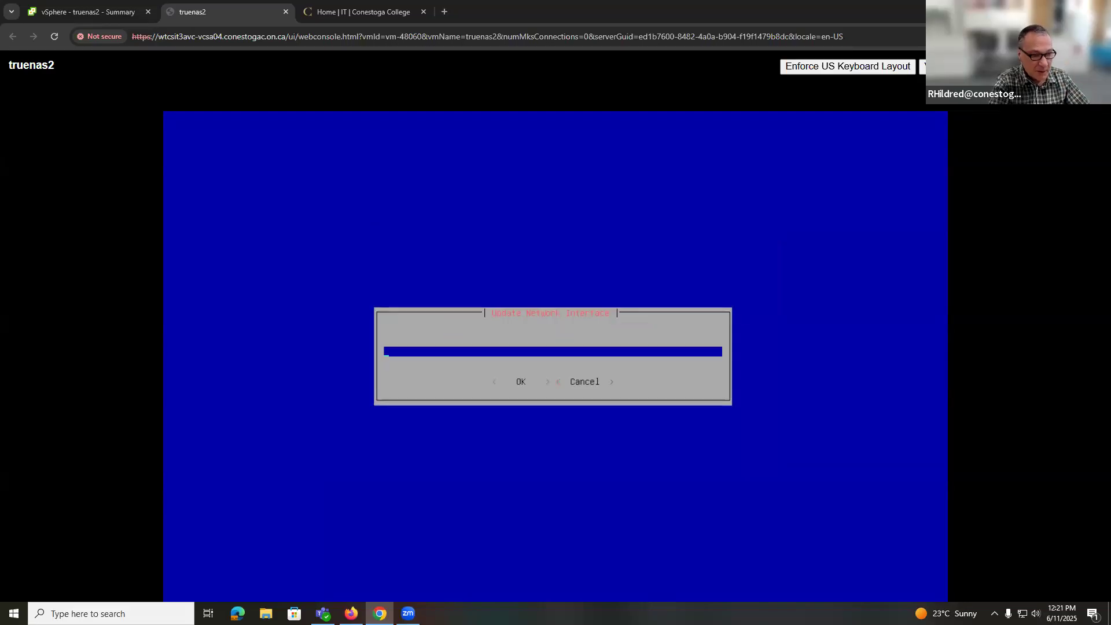
text(10.17)
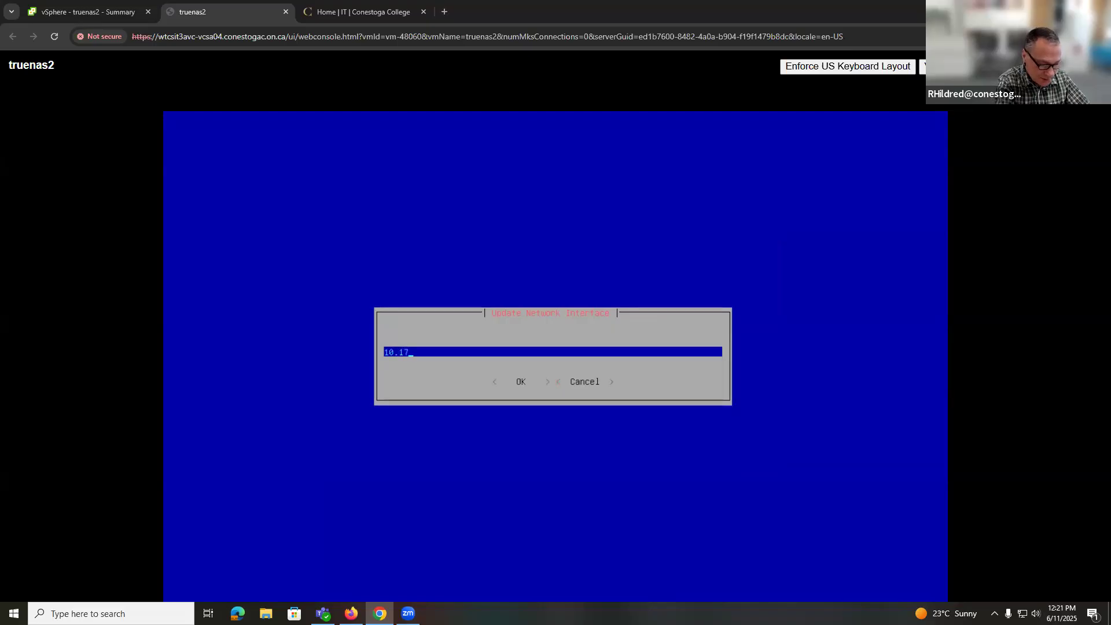
text(2.27)
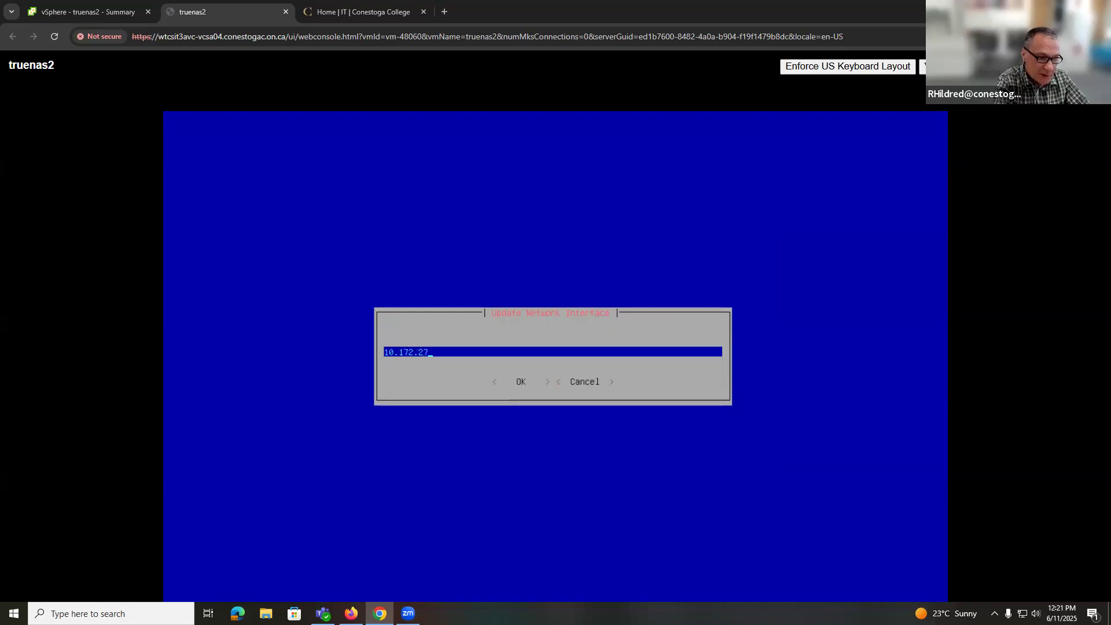
text(.2)
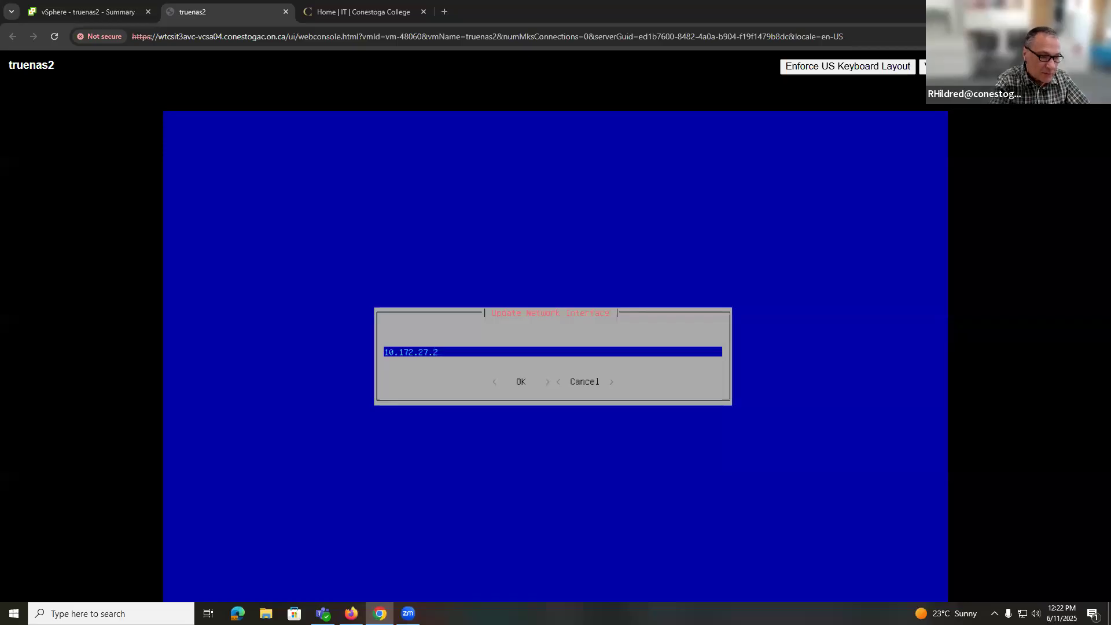
text(/24)
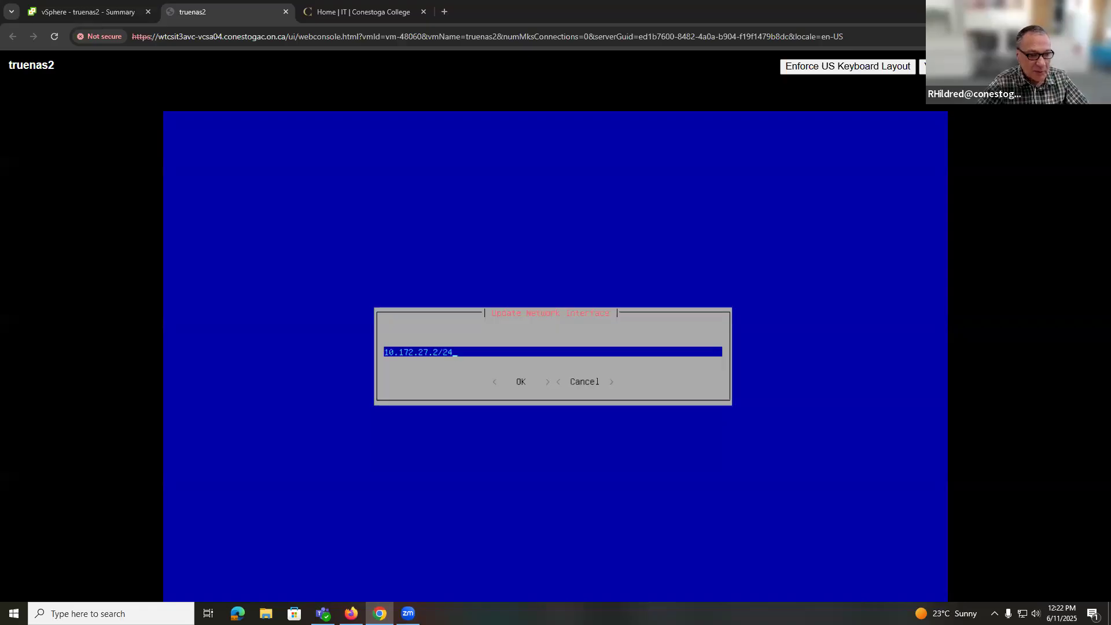
key(Tab)
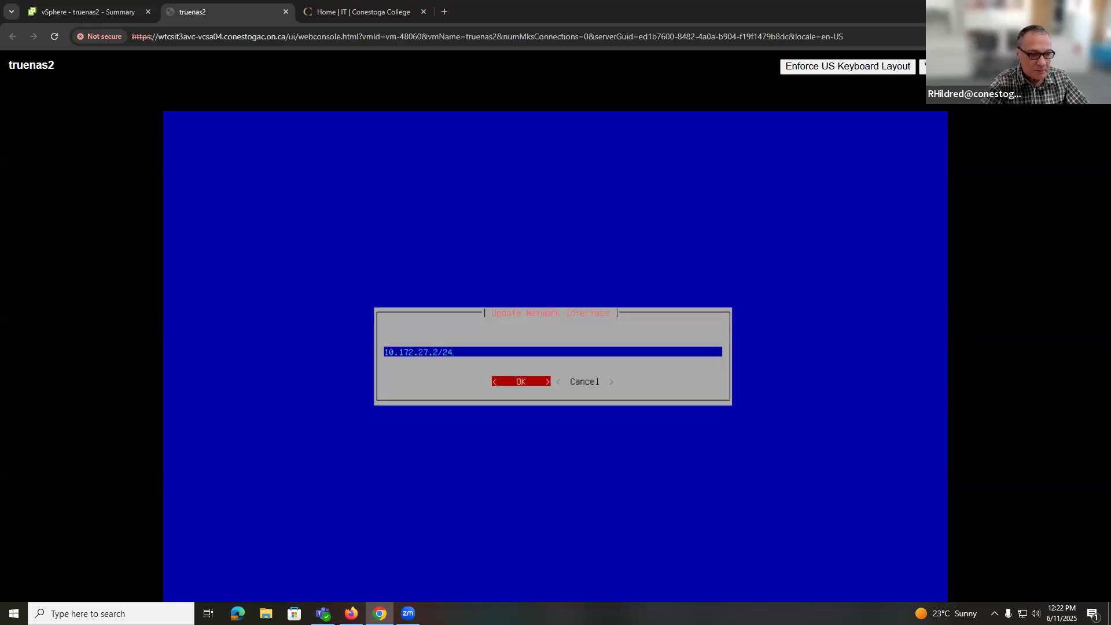
key(Return)
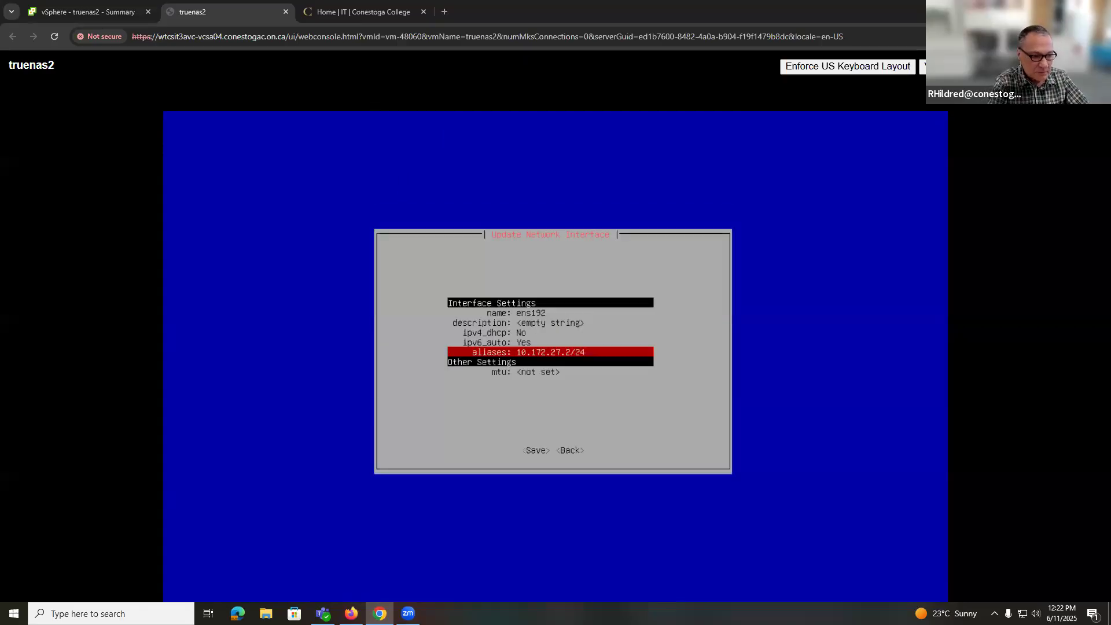
Save the ens192 interface settings, then apply and persist the network changes and return to the console setup menu
key(Tab)
key(Tab)
key(Tab)
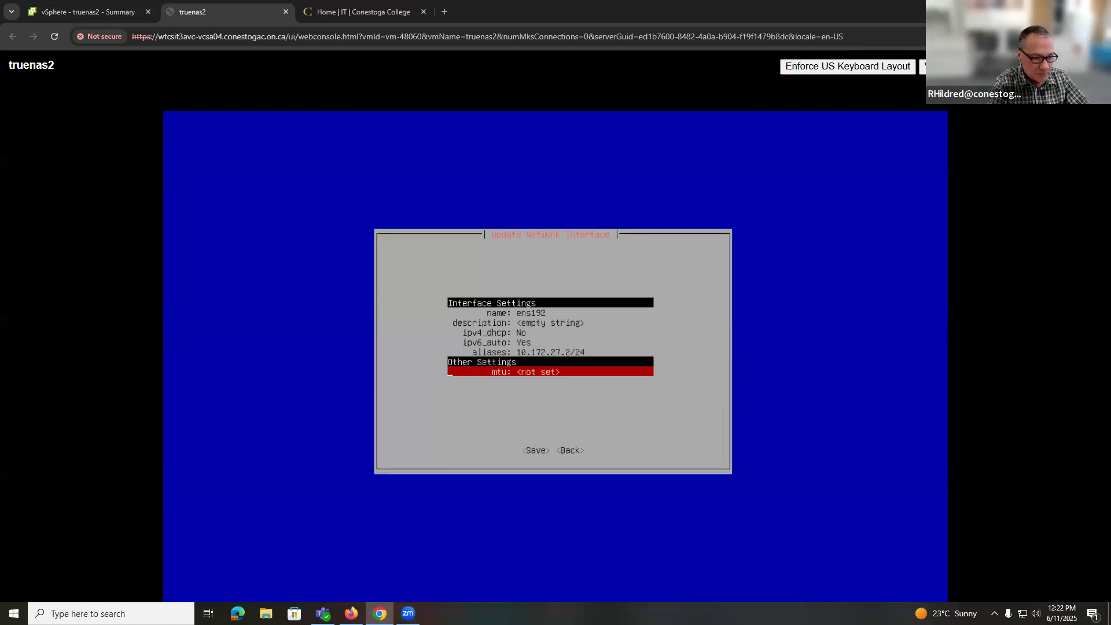
key(Left)
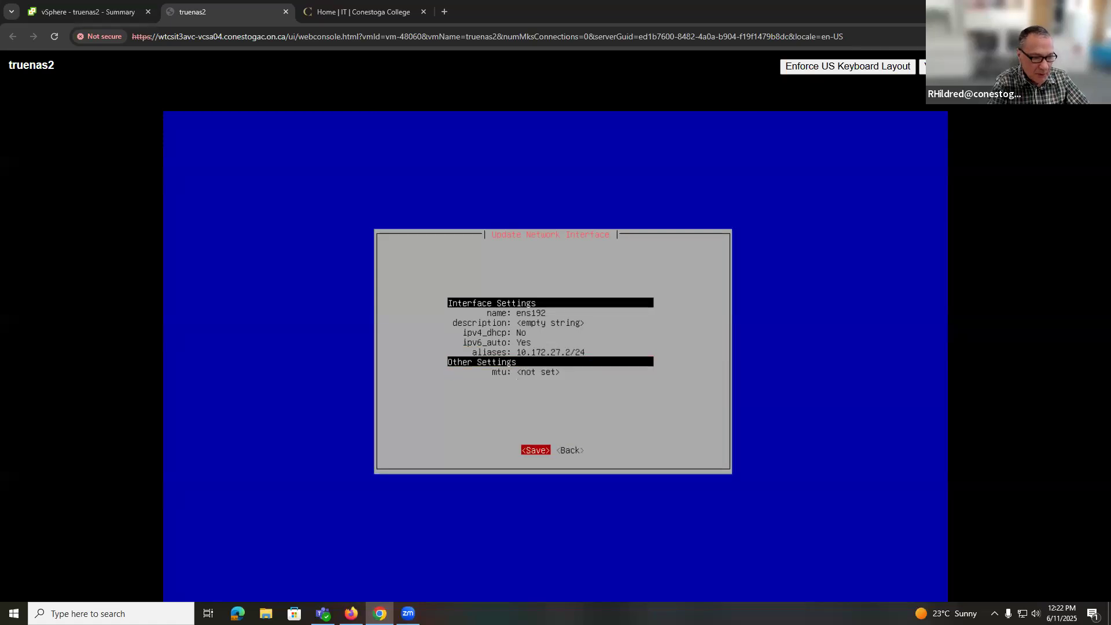
key(Return)
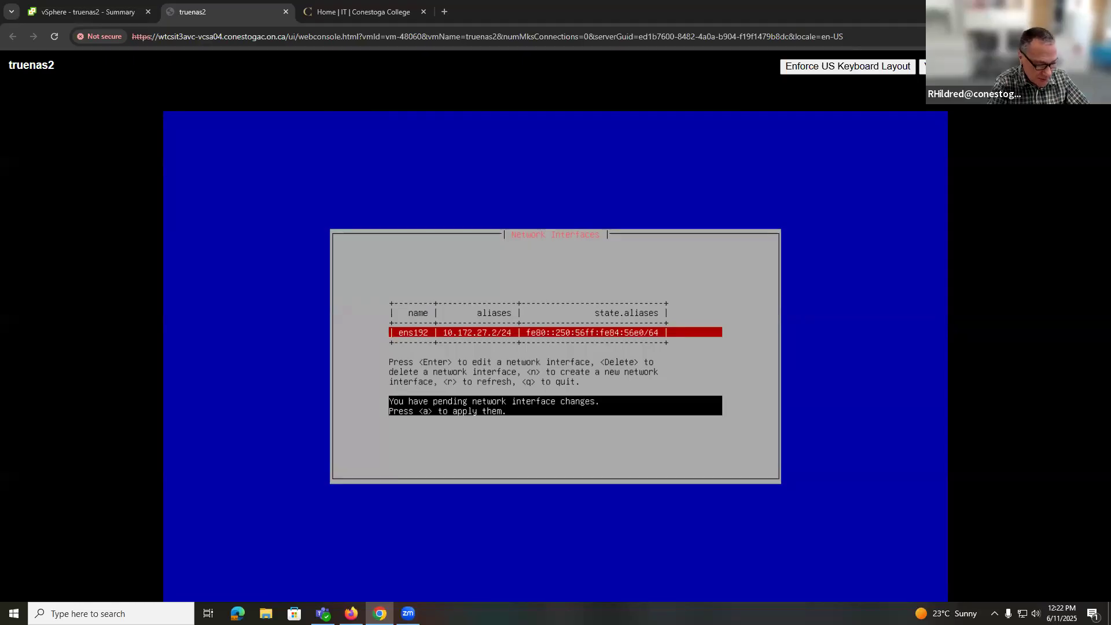
key(a)
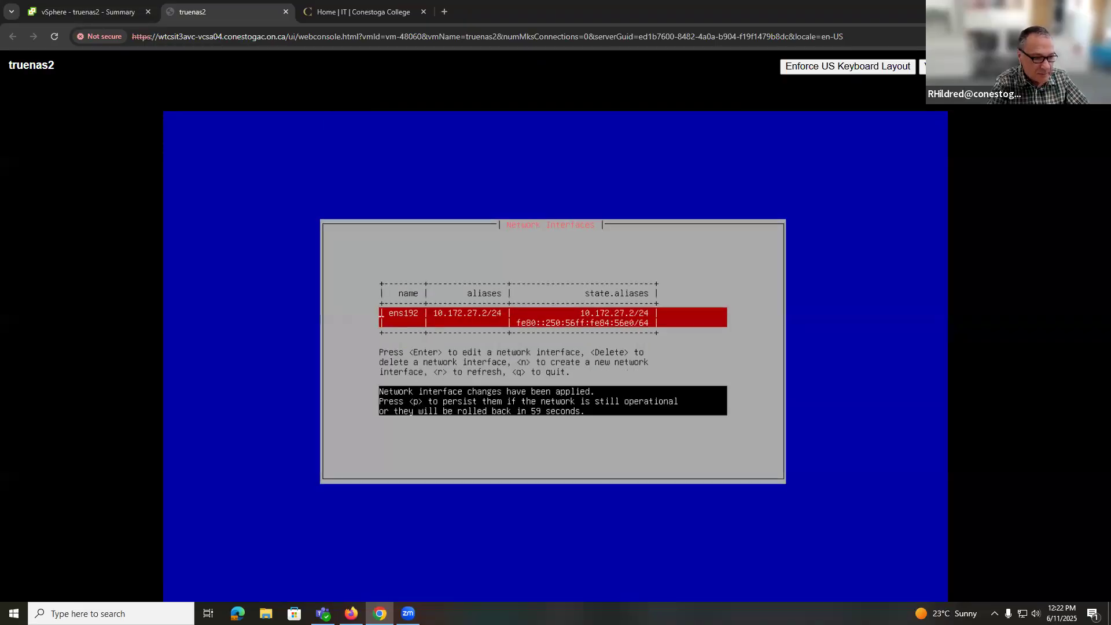
key(p)
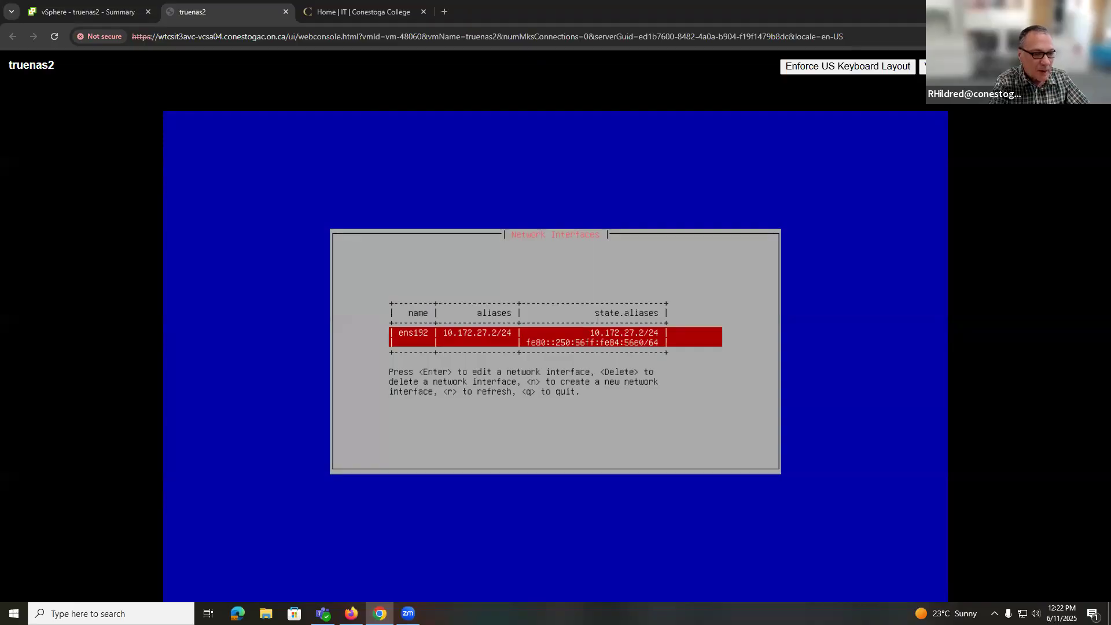
key(q)
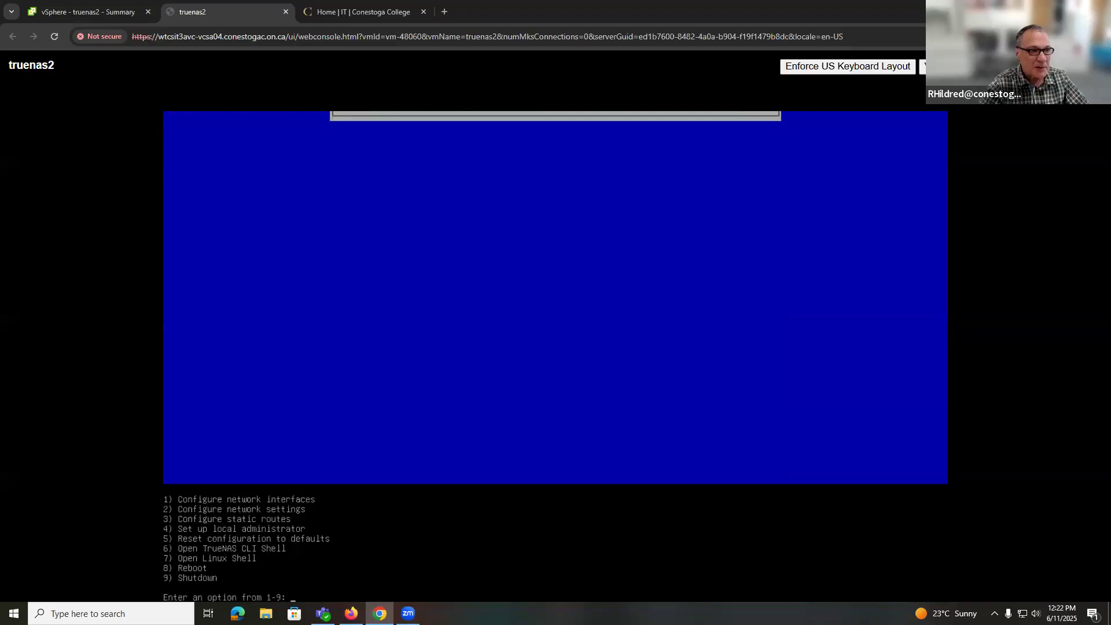
Close the virtual machine console and load the TrueNAS web interface at 10.172.27.2 in a new browser tab
click(285, 12)
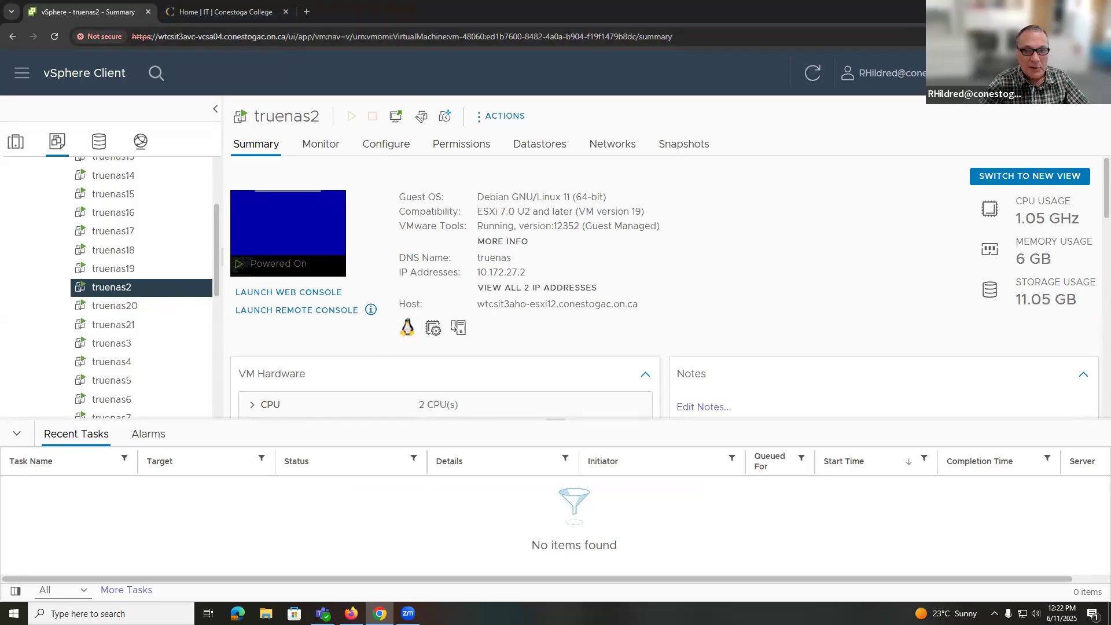
double_click(893, 9)
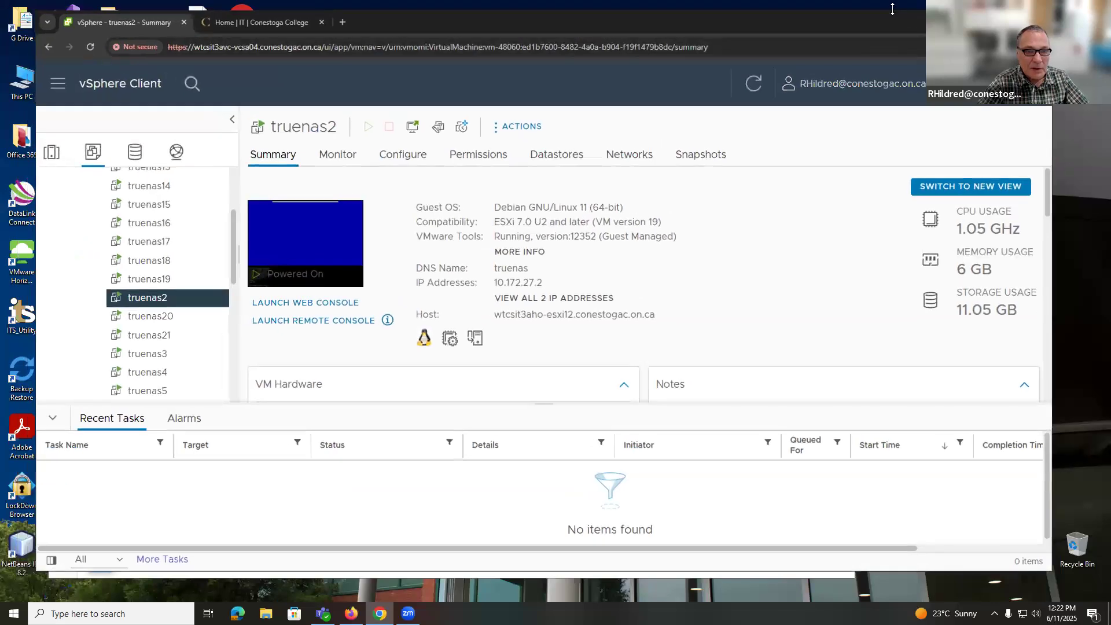
drag(892, 9, 893, 72)
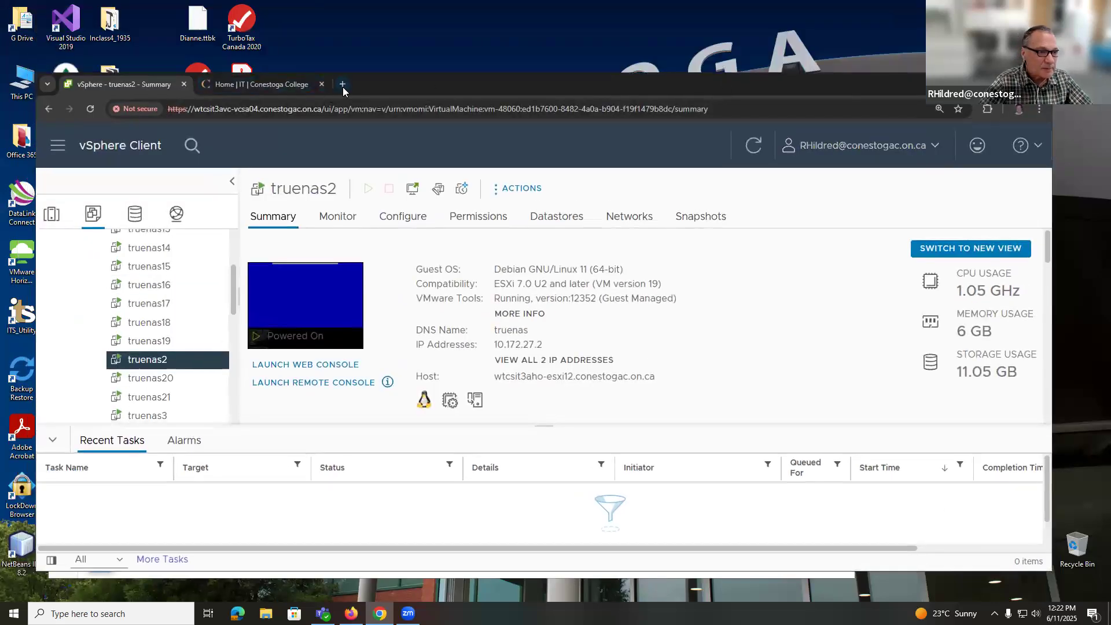
click(342, 84)
text(10)
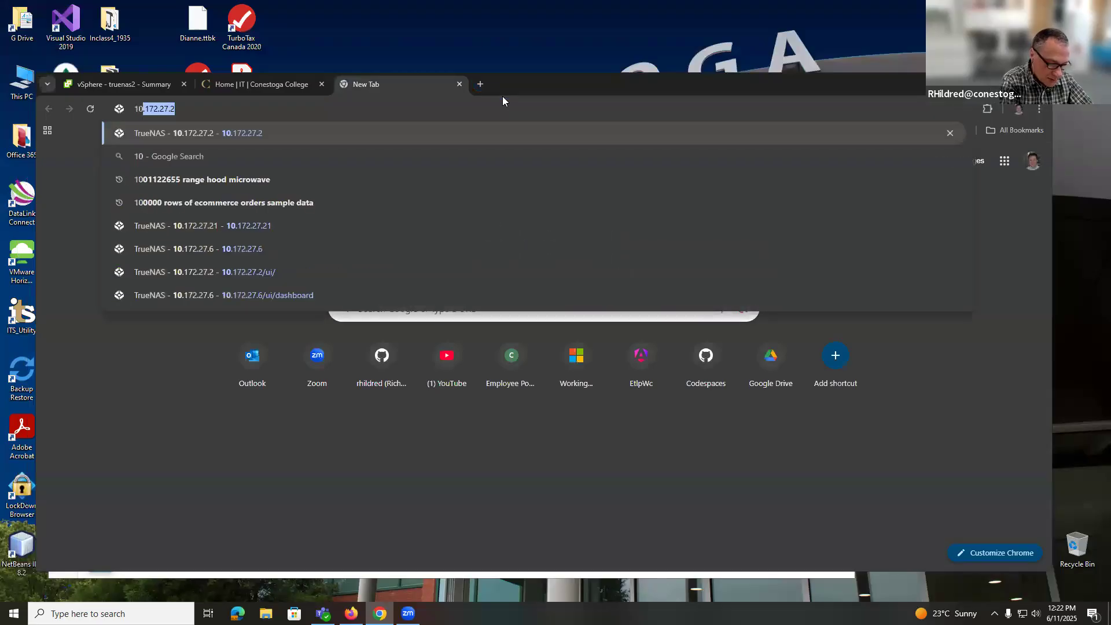
text(.172.27.2)
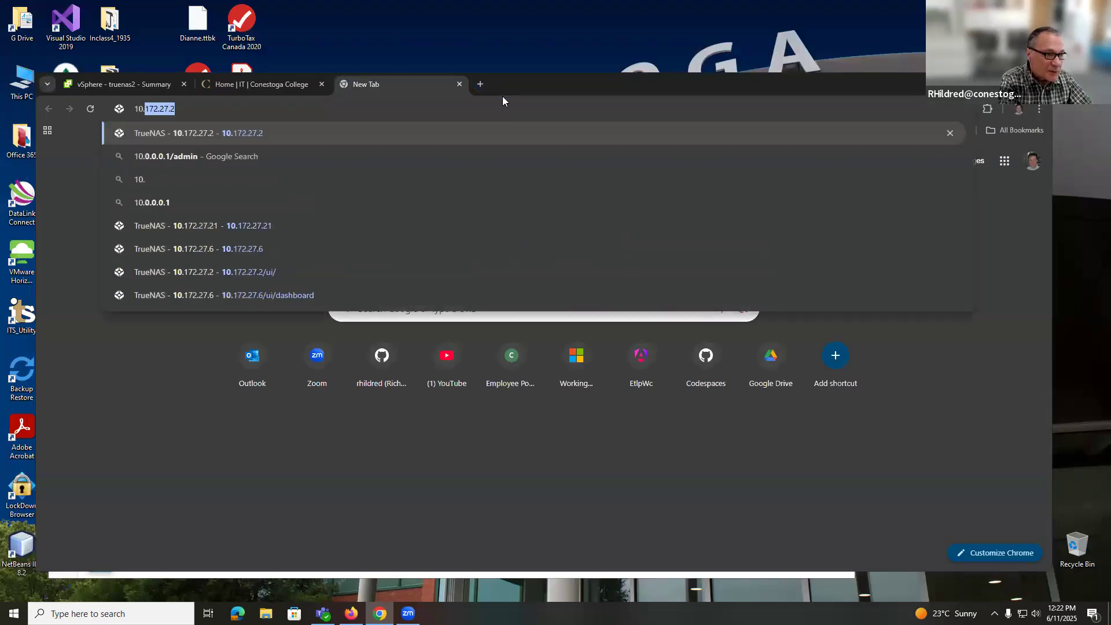
key(Right)
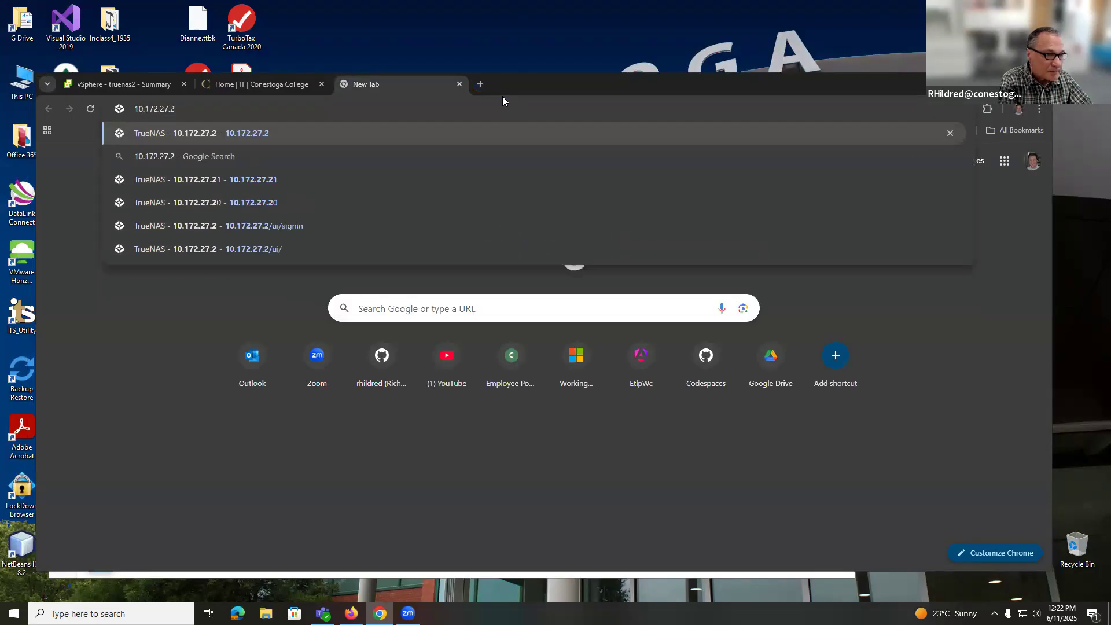
key(Return)
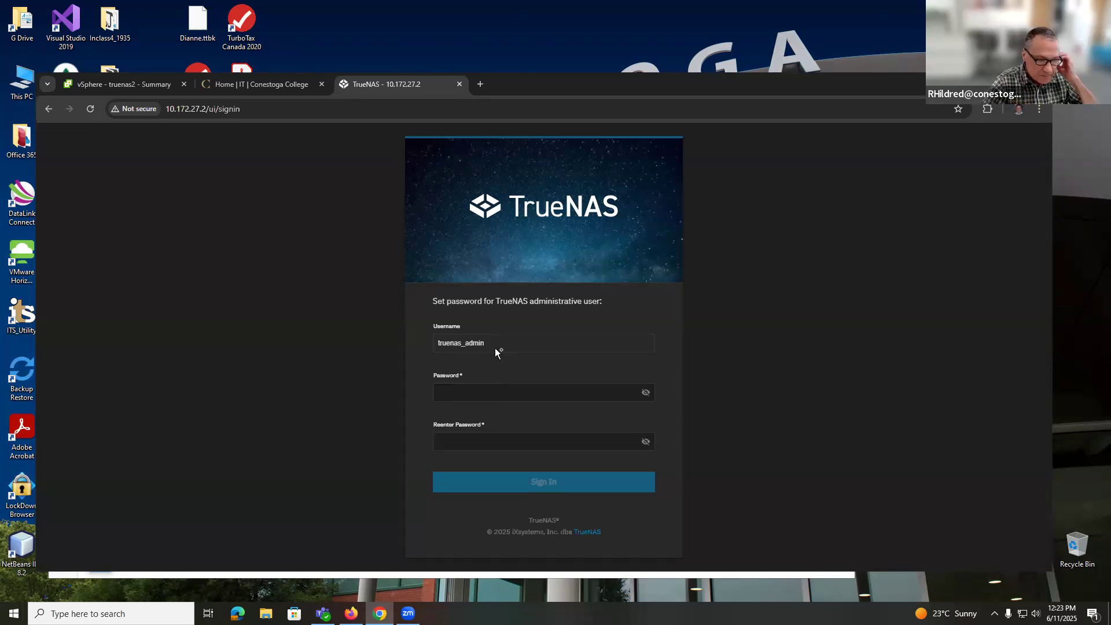
Set and re-enter the administrator password for truenas_admin and sign in to TrueNAS
click(486, 392)
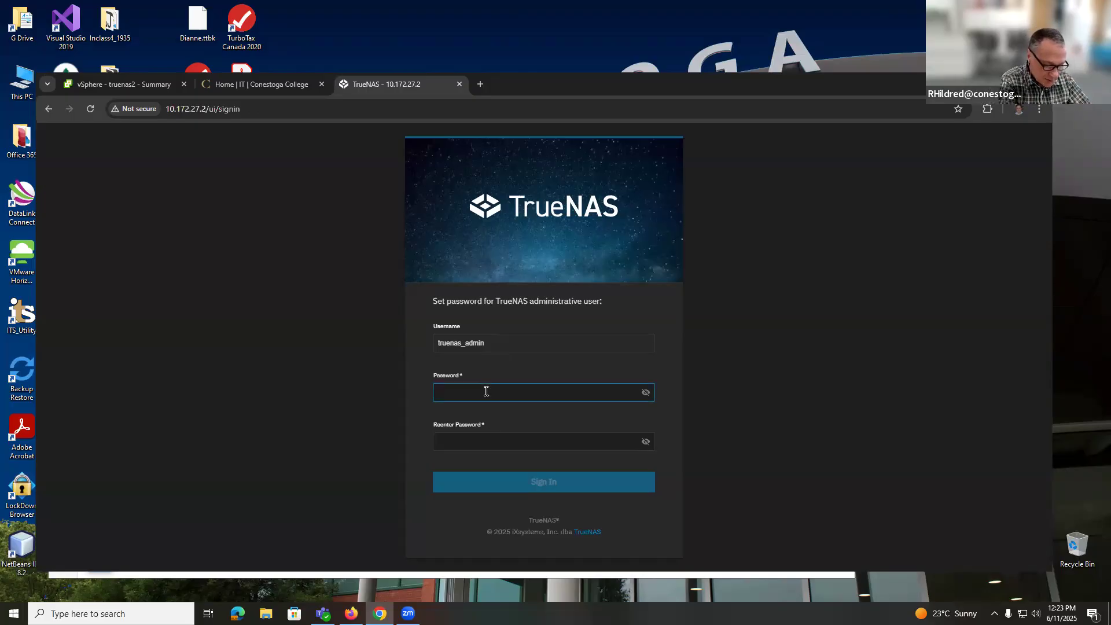
text(P••••••••••)
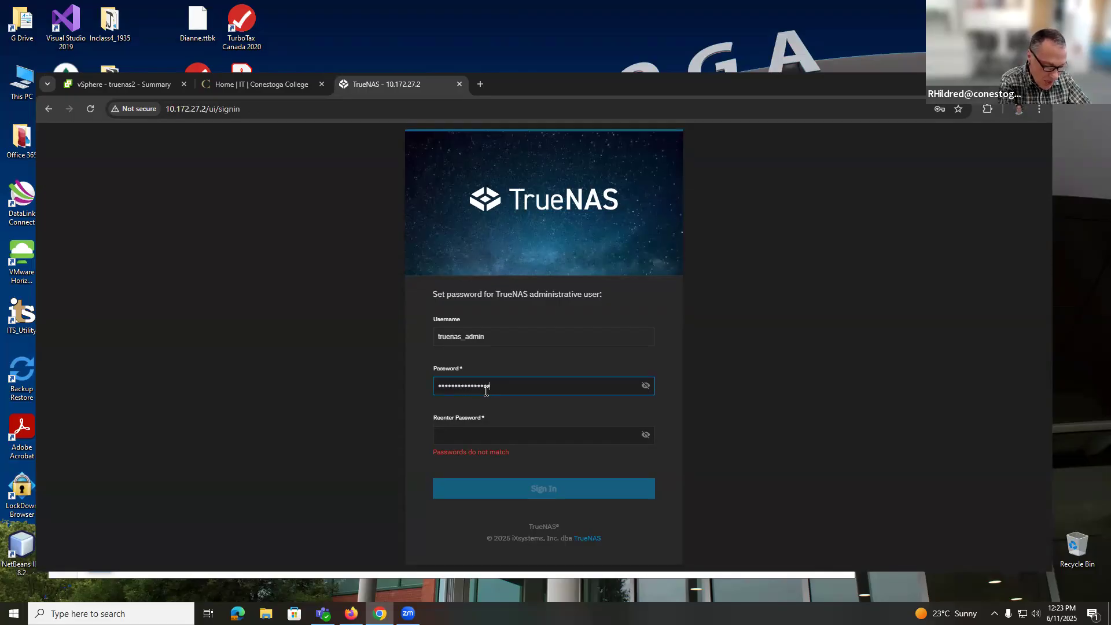
text(•••••••••)
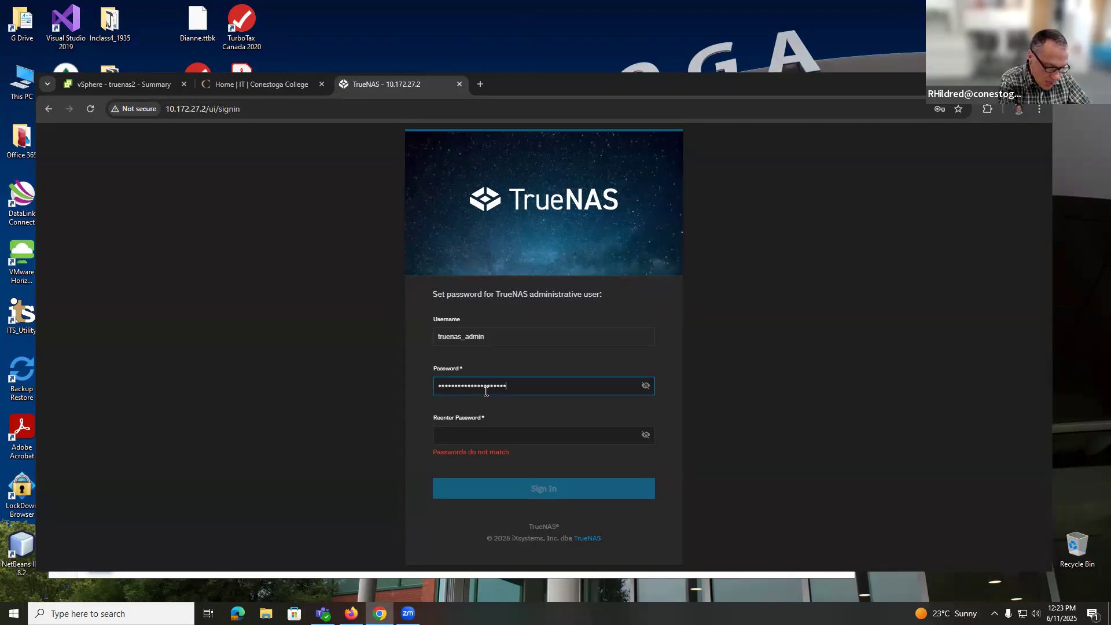
key(Tab)
text(•••••••••••••••)
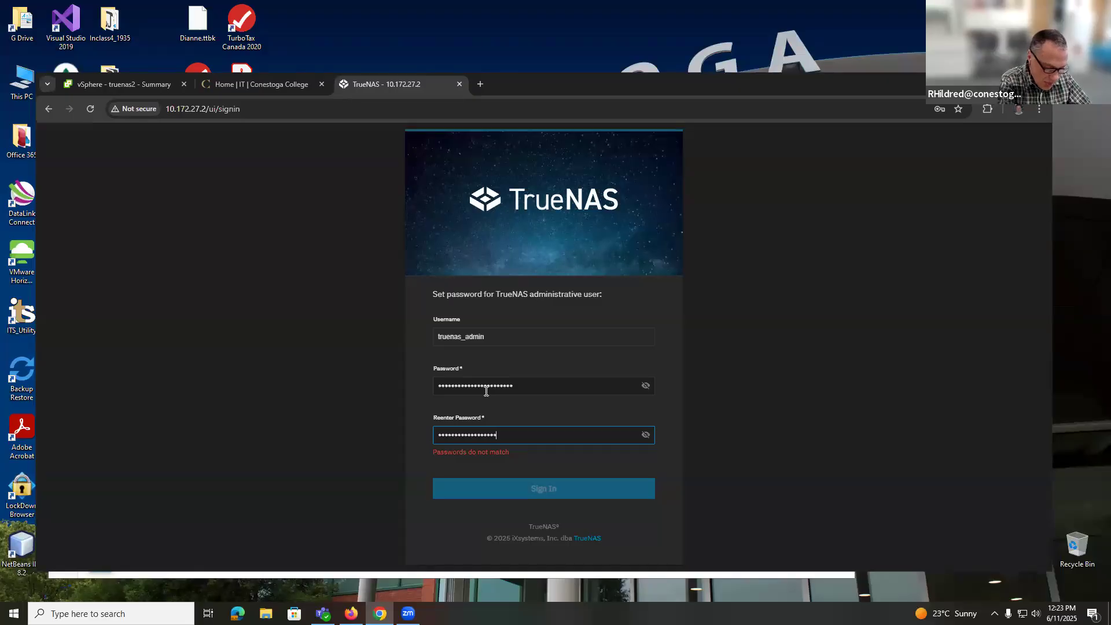
text(••••)
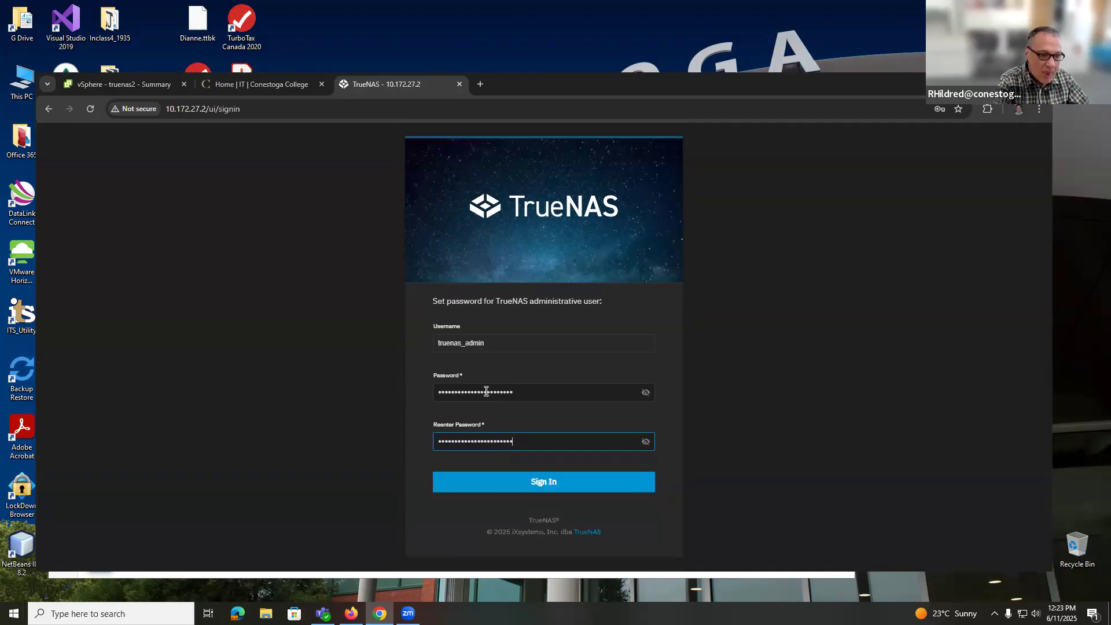
click(546, 482)
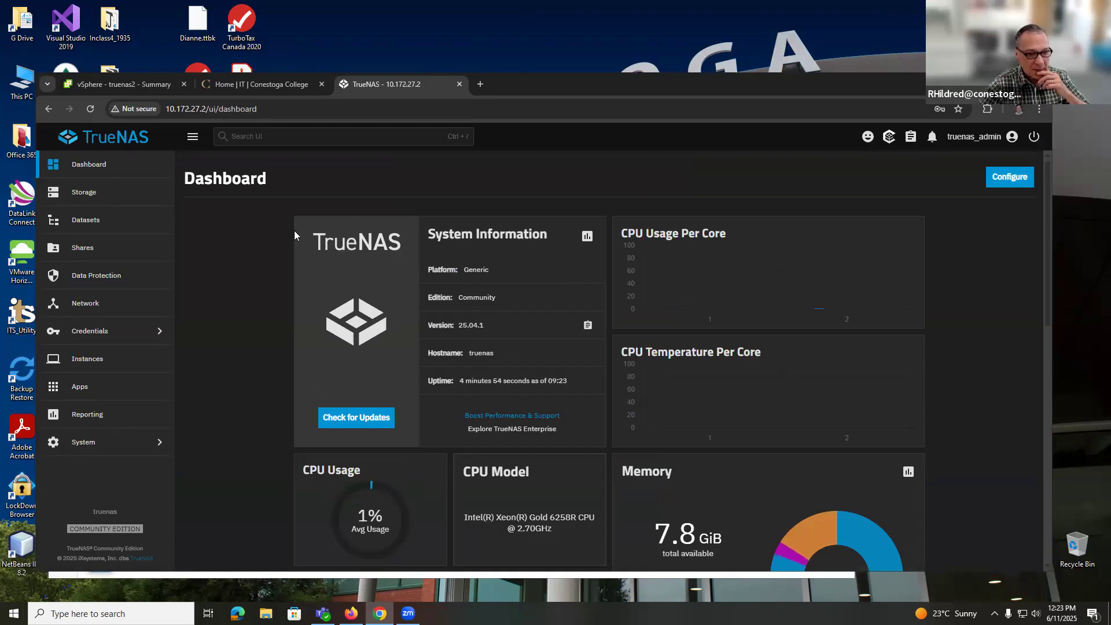
Examine the system information, CPU and memory widgets on the TrueNAS dashboard
scroll(291, 236, down, 1)
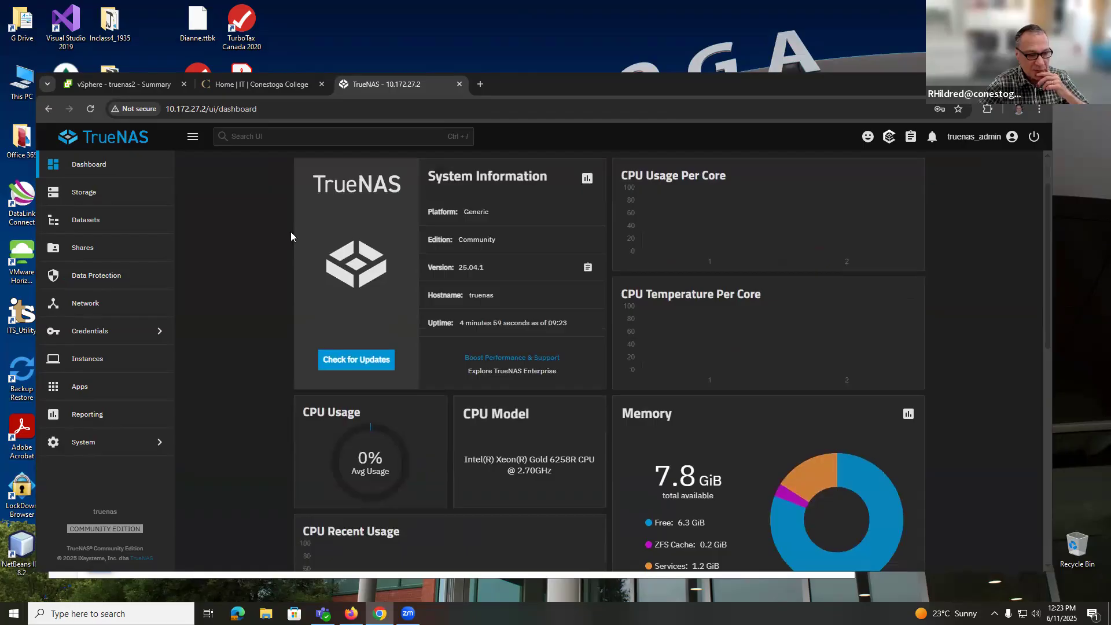
scroll(291, 236, down, 1)
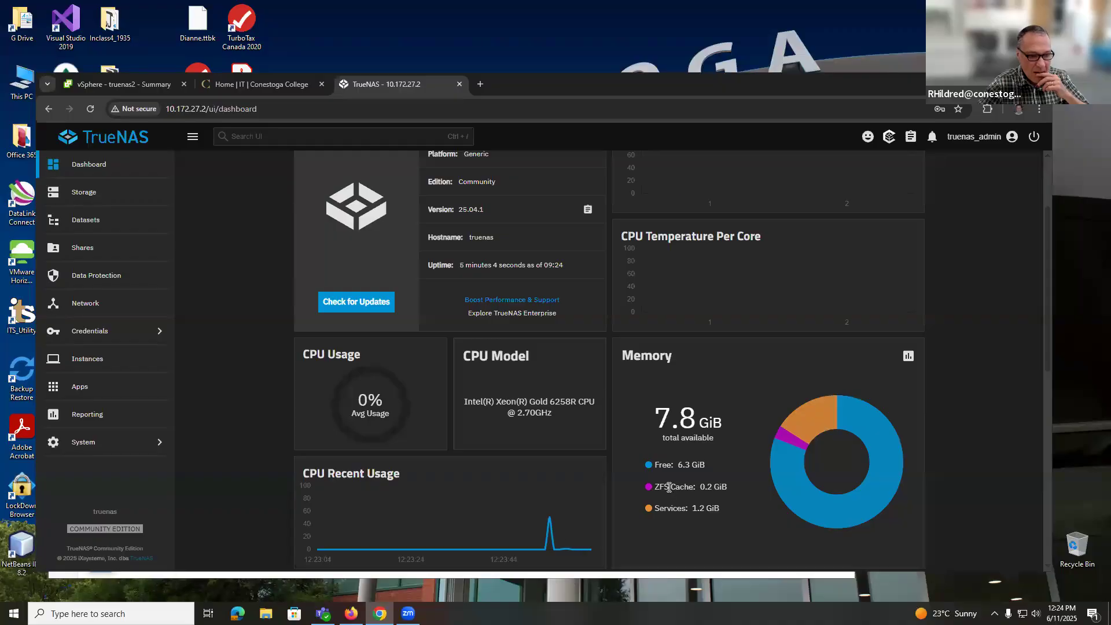
scroll(669, 489, down, 1)
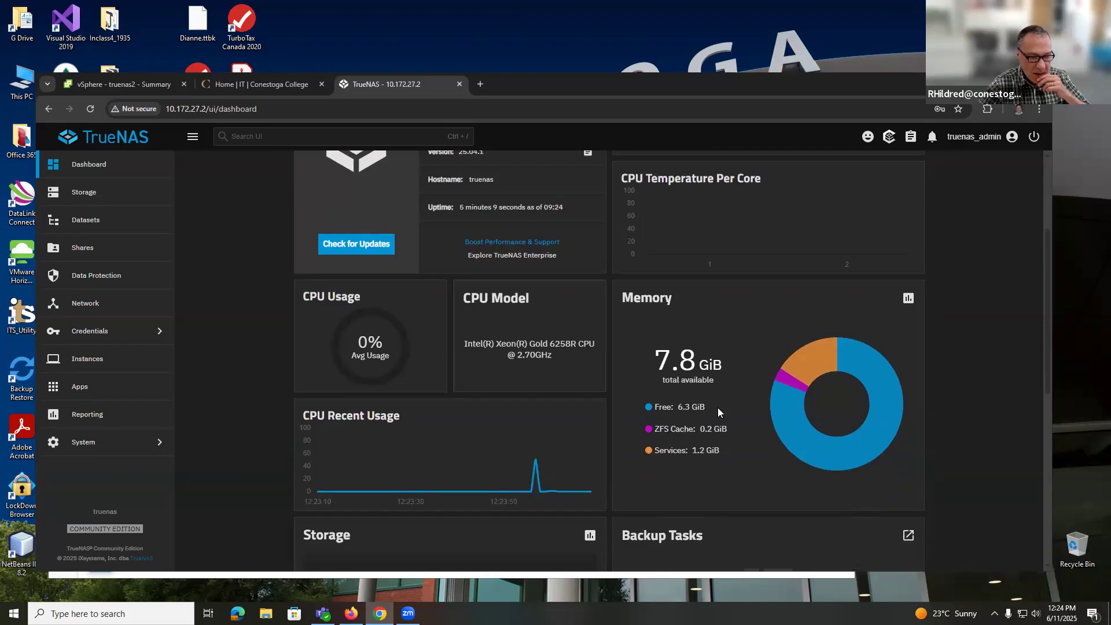
scroll(714, 409, up, 2)
scroll(714, 410, up, 1)
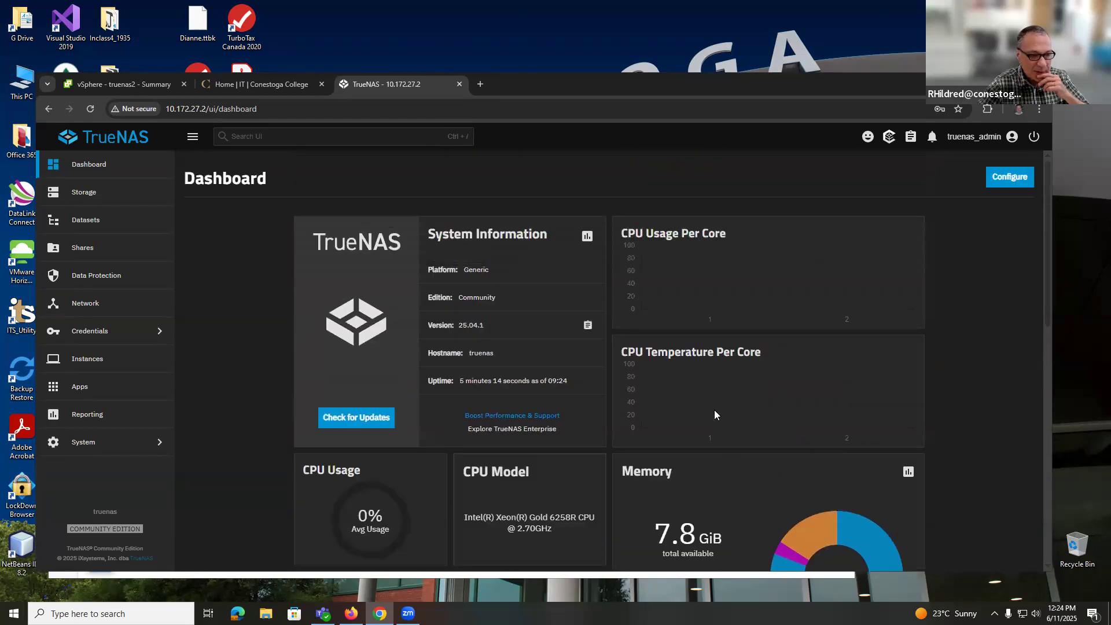
scroll(720, 412, down, 3)
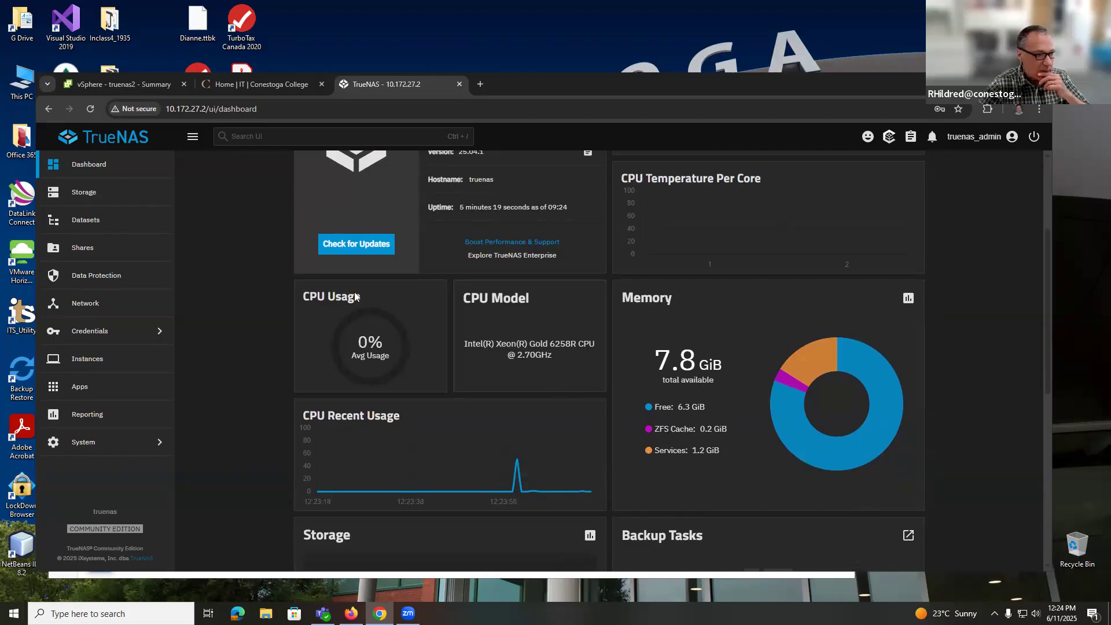
Start creating a new storage pool, allow disks with non-unique serial numbers, and check the unassigned disks
click(84, 193)
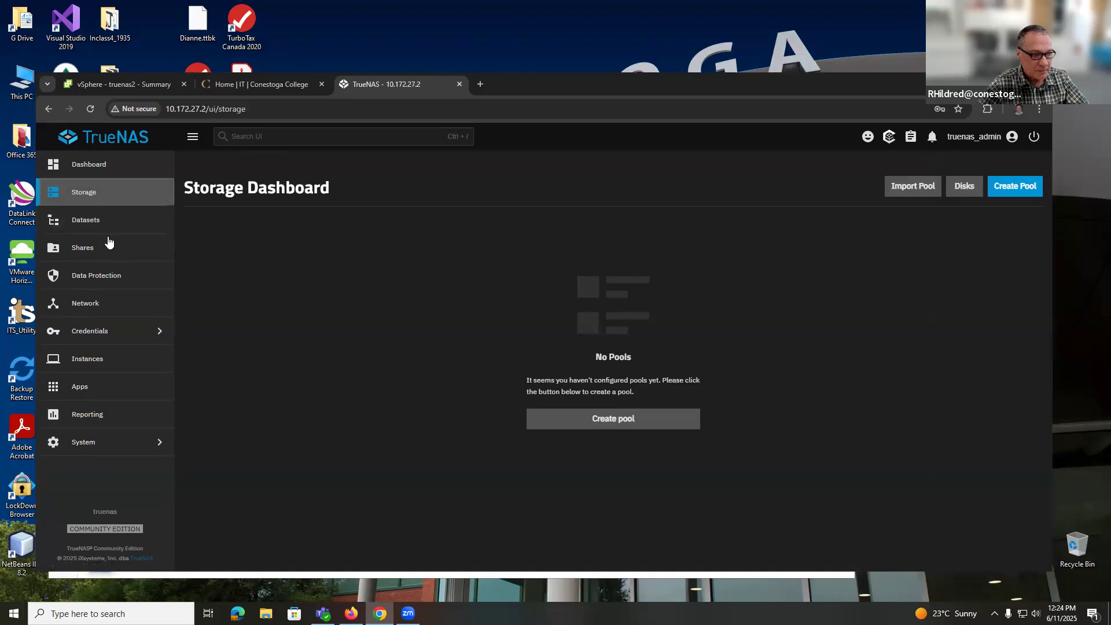
click(614, 418)
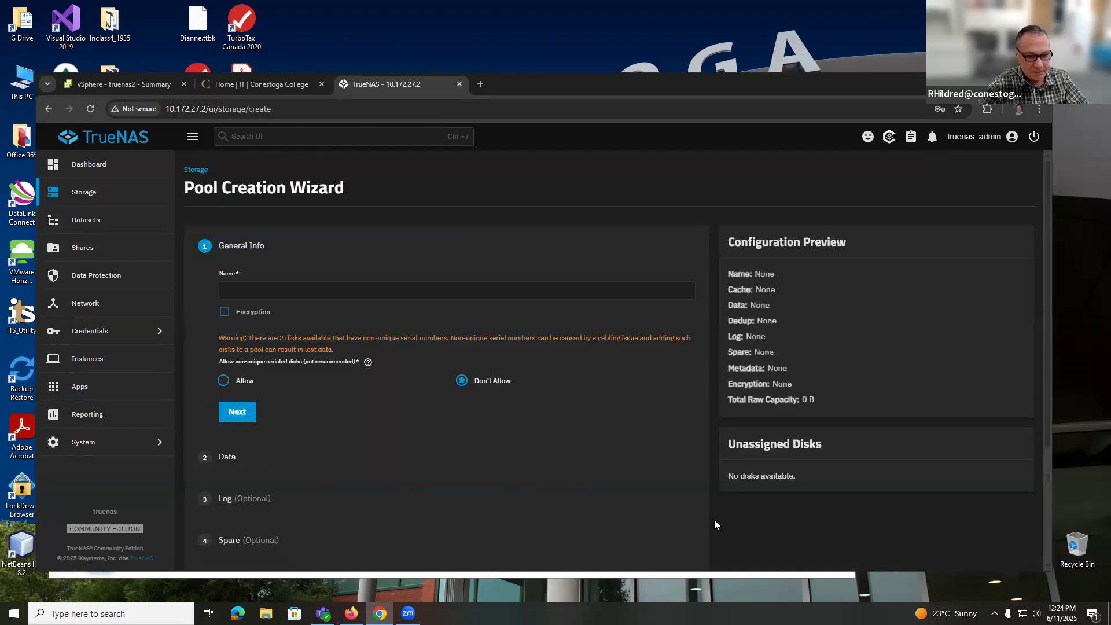
scroll(930, 510, down, 1)
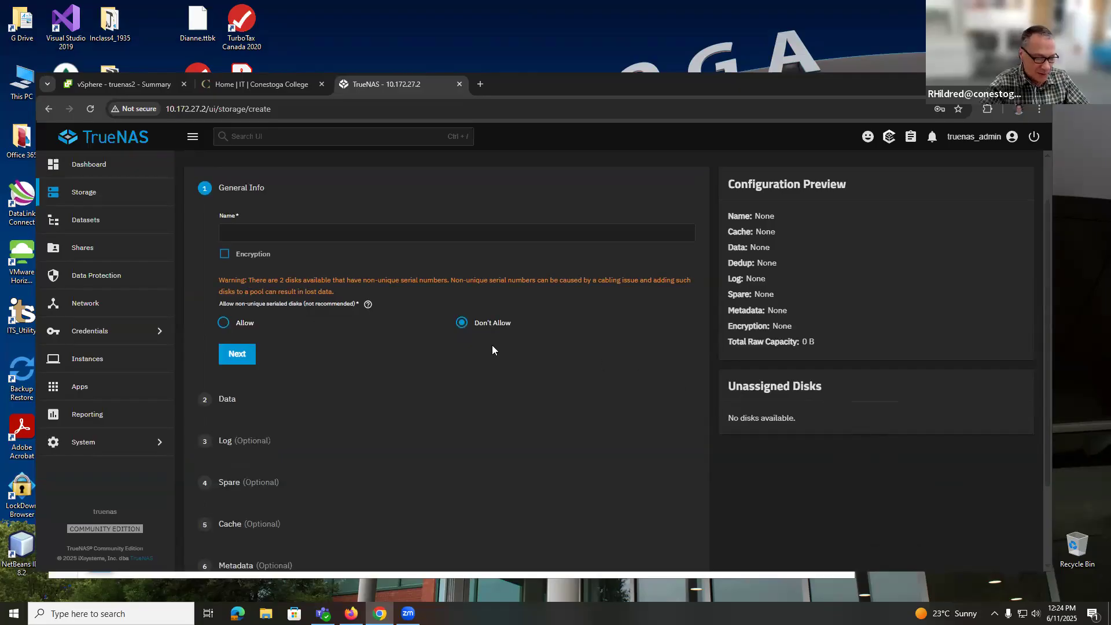
key(ctrl+plus)
key(ctrl+plus)
key(ctrl+plus)
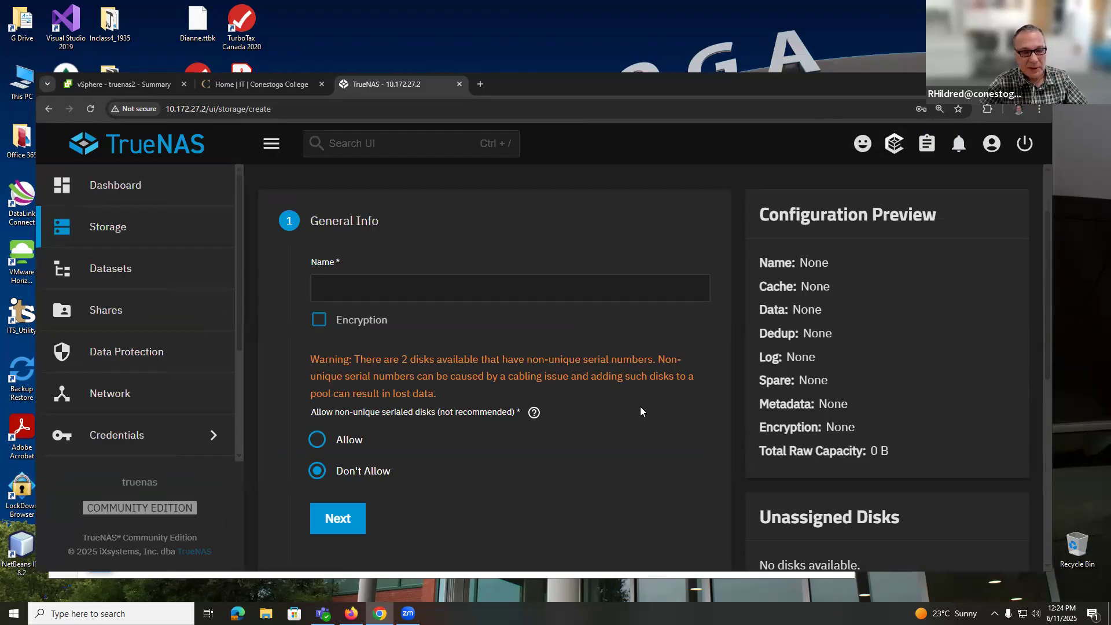
scroll(641, 407, down, 1)
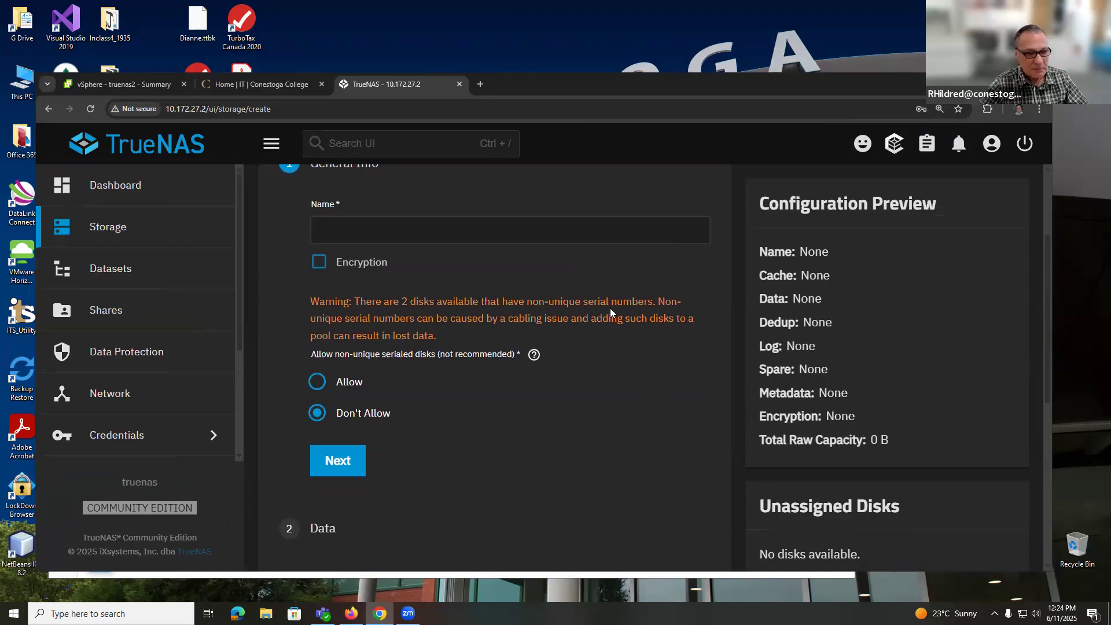
click(318, 383)
scroll(926, 408, down, 2)
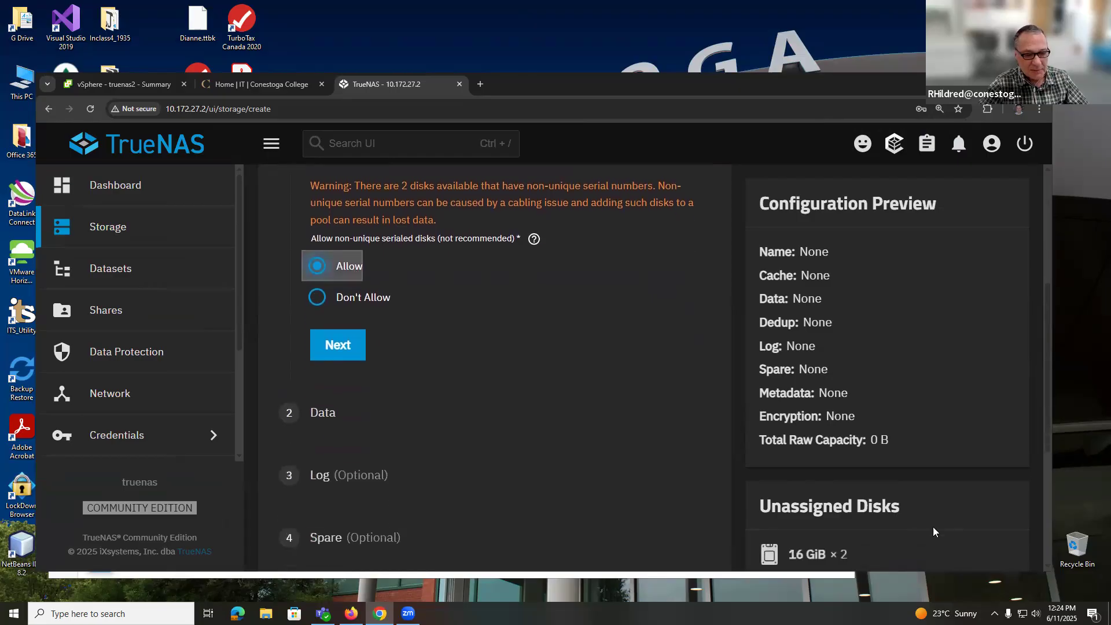
scroll(917, 510, down, 3)
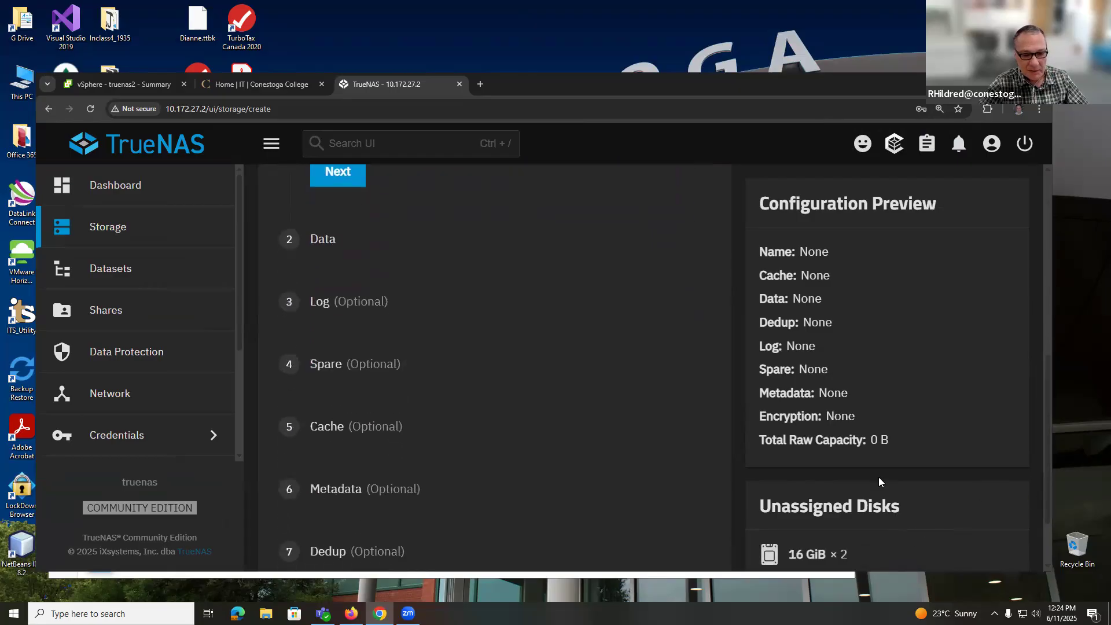
scroll(986, 495, up, 3)
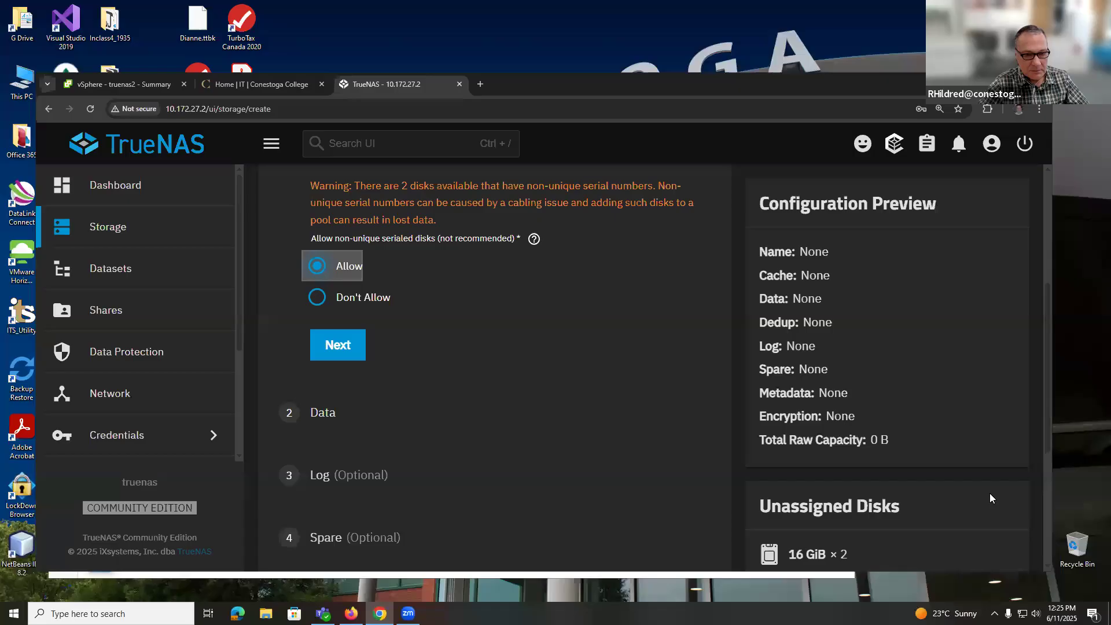
drag(1049, 430, 1068, 541)
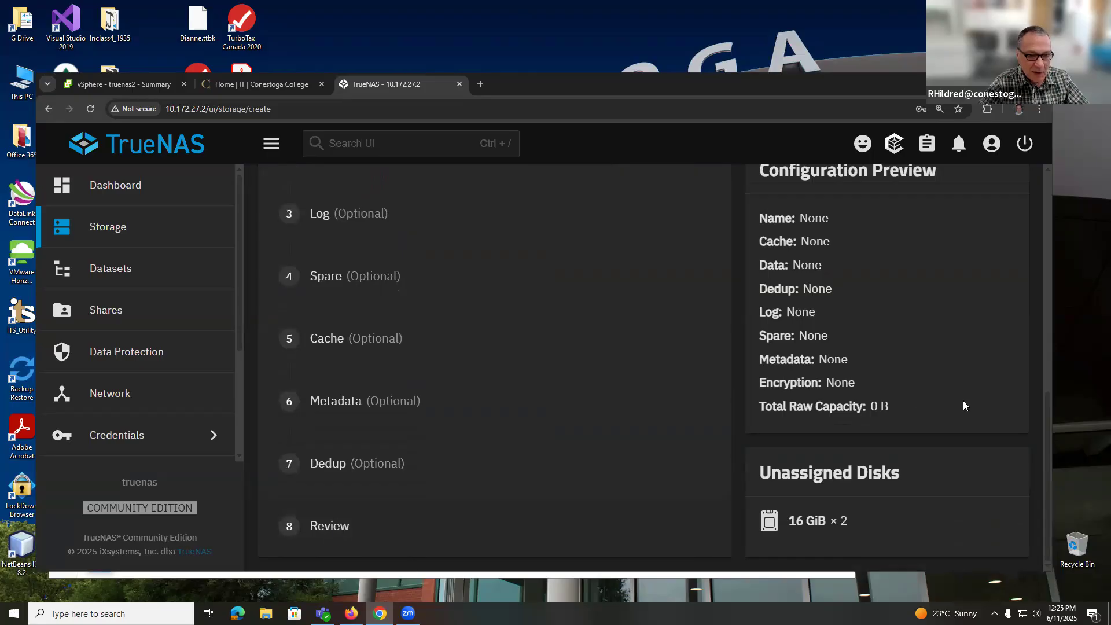
Name the new pool application
scroll(999, 372, up, 3)
scroll(999, 371, up, 6)
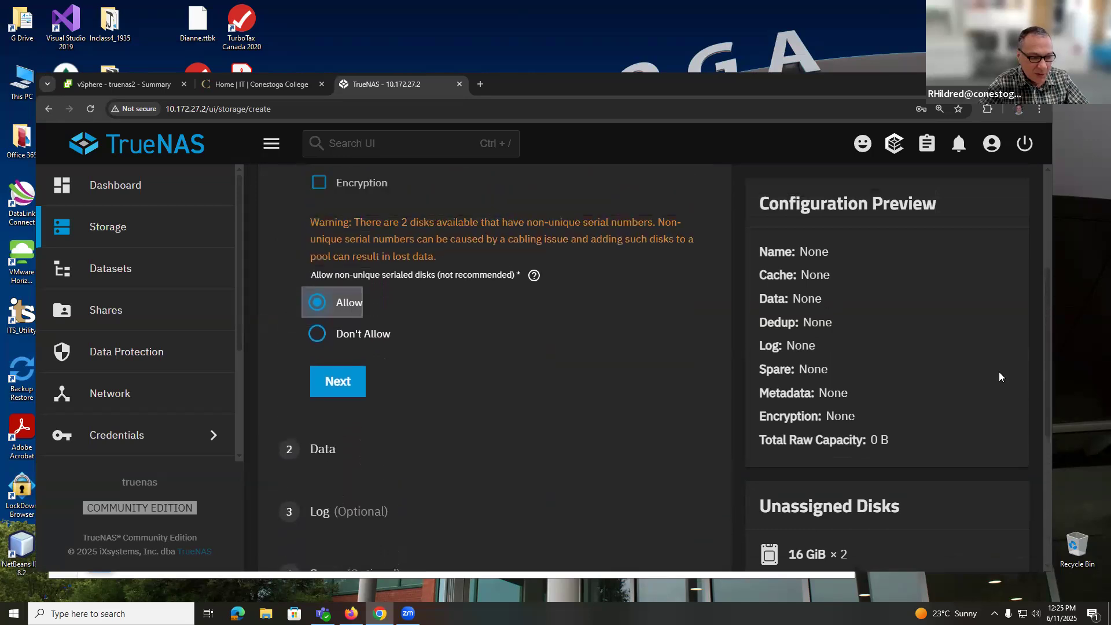
click(420, 375)
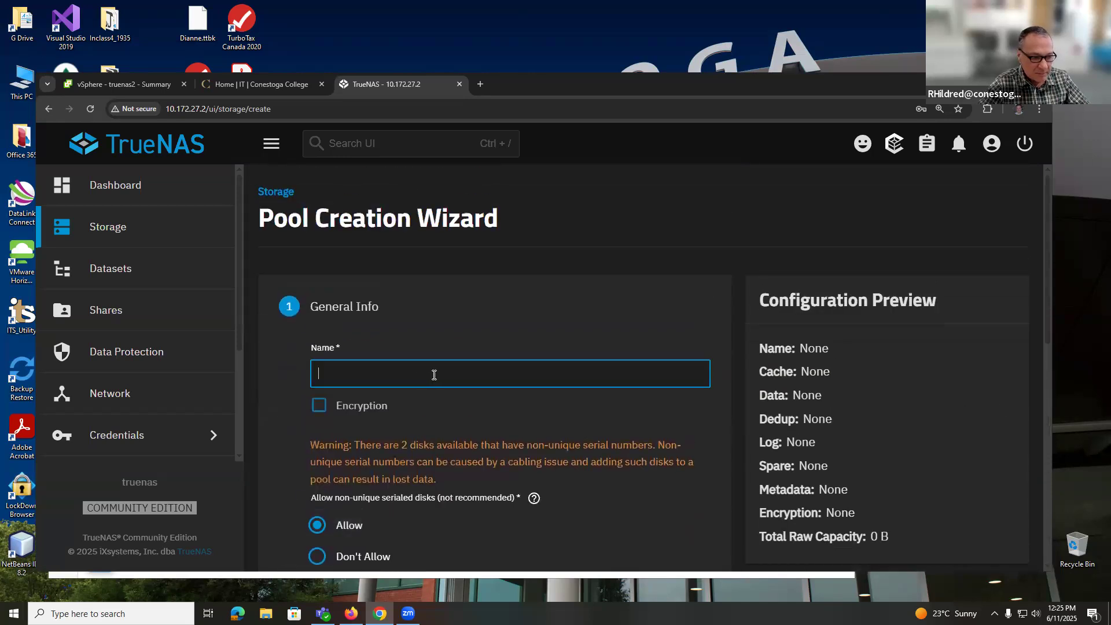
text(application)
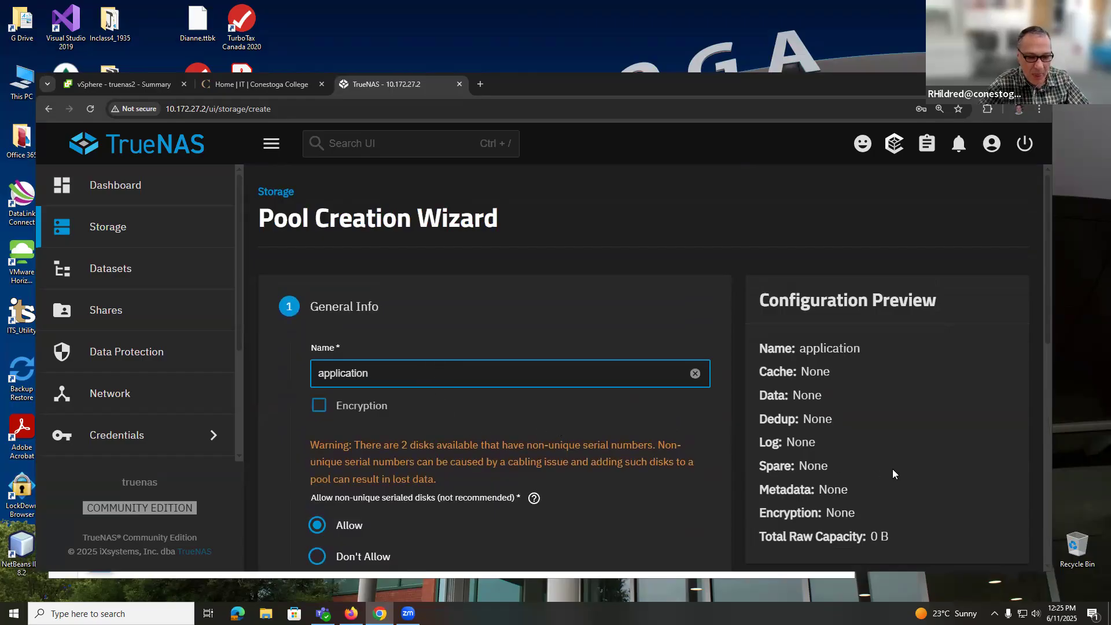
Check the review summary of the pool configuration for missing requirements
scroll(893, 474, down, 4)
scroll(894, 475, down, 5)
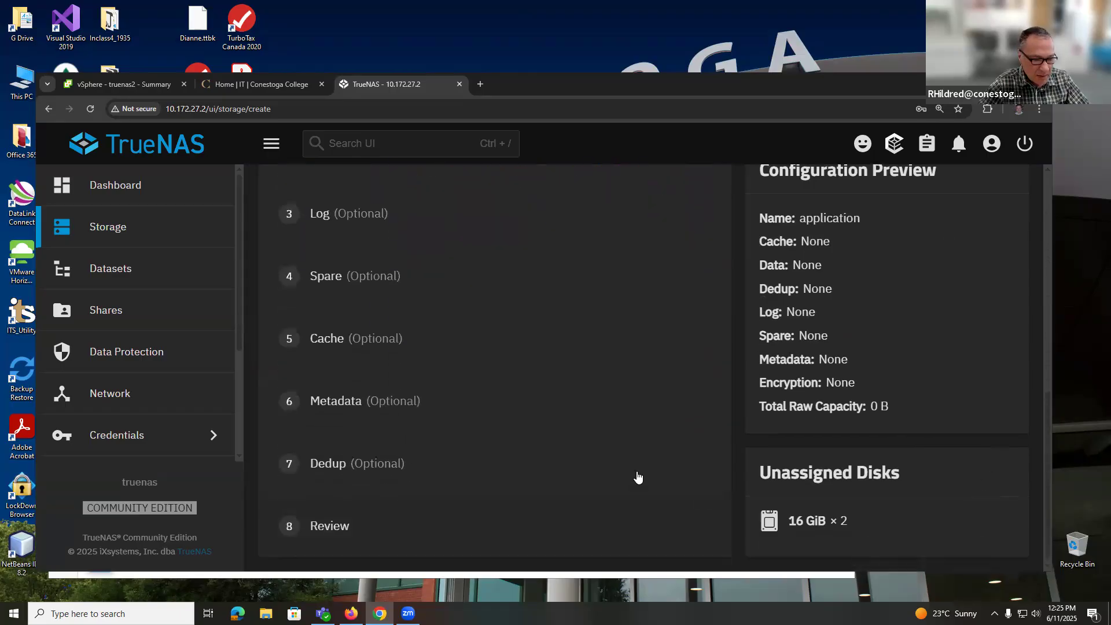
click(320, 526)
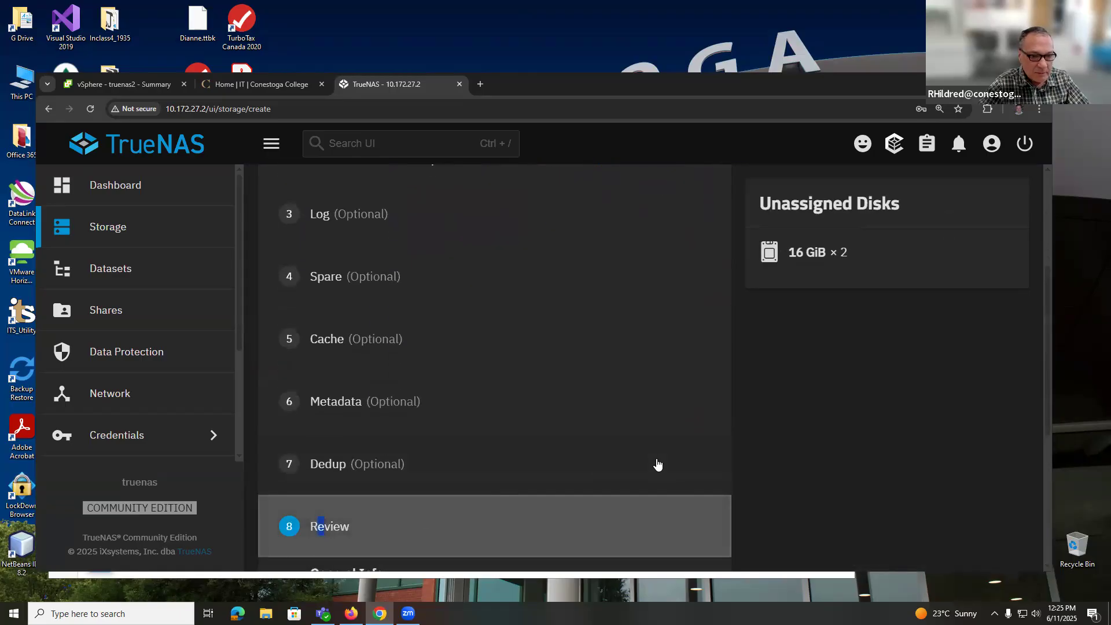
scroll(675, 417, down, 5)
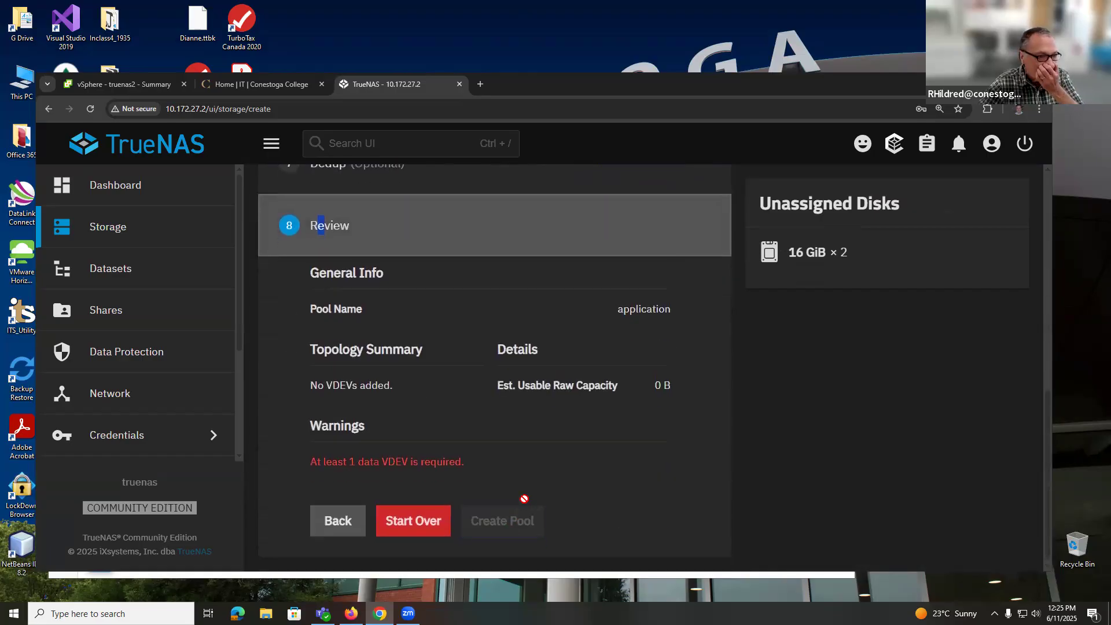
Set the layout of the pool's data VDEV to Mirror
scroll(527, 496, up, 8)
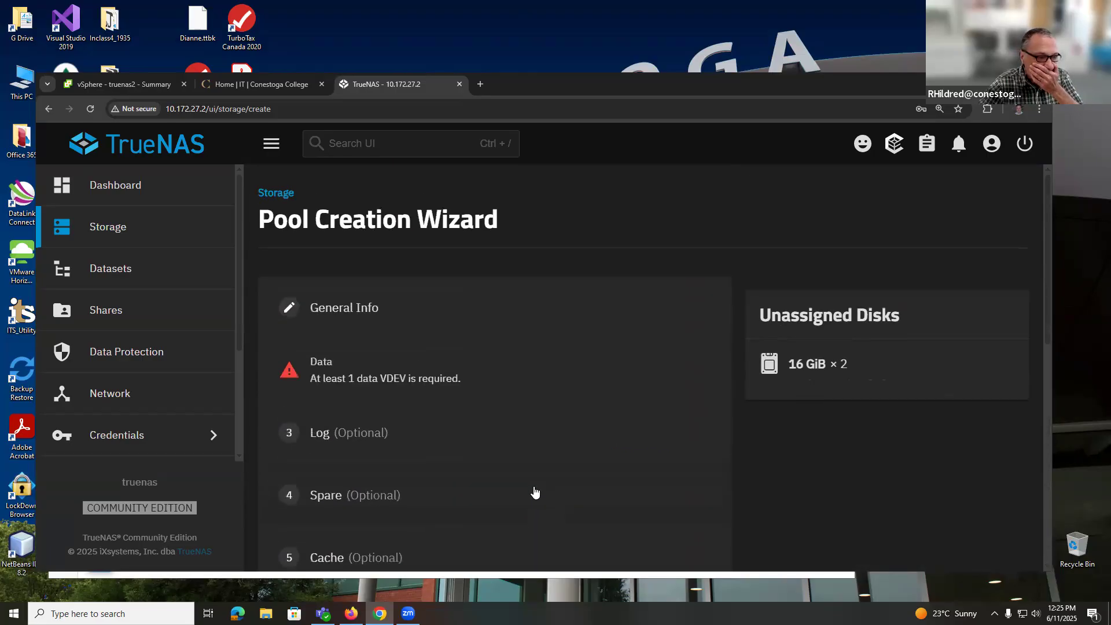
click(347, 379)
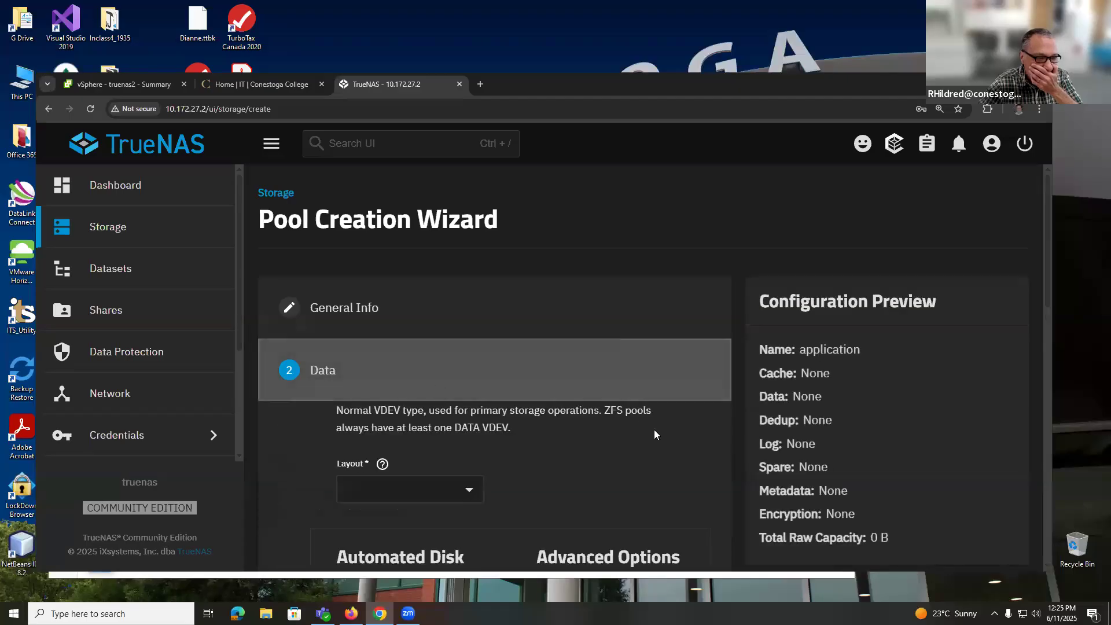
click(467, 489)
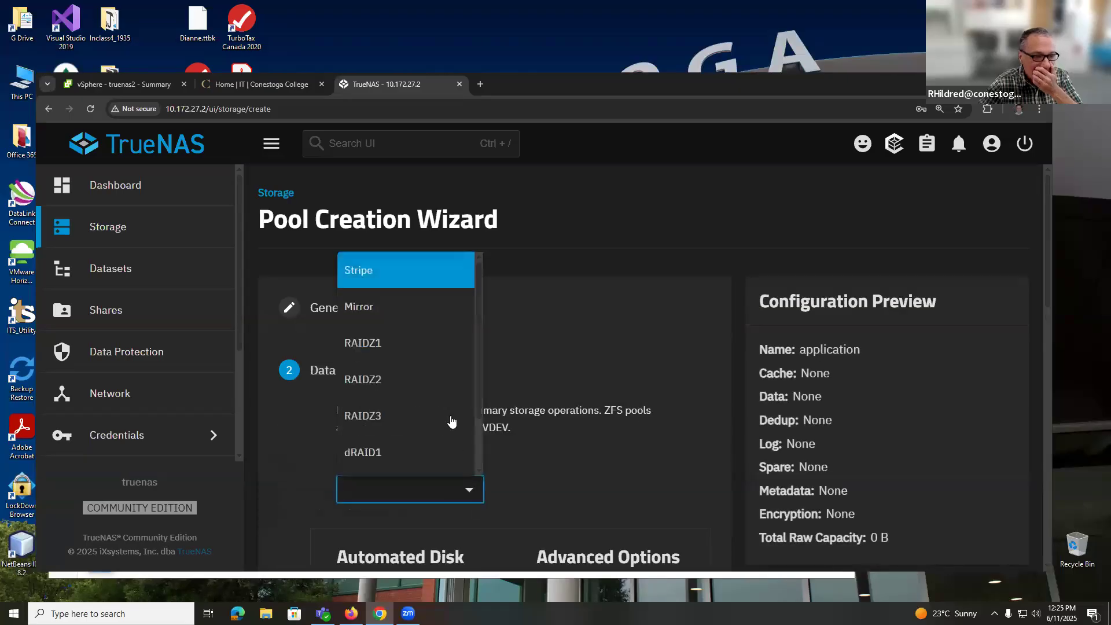
click(415, 316)
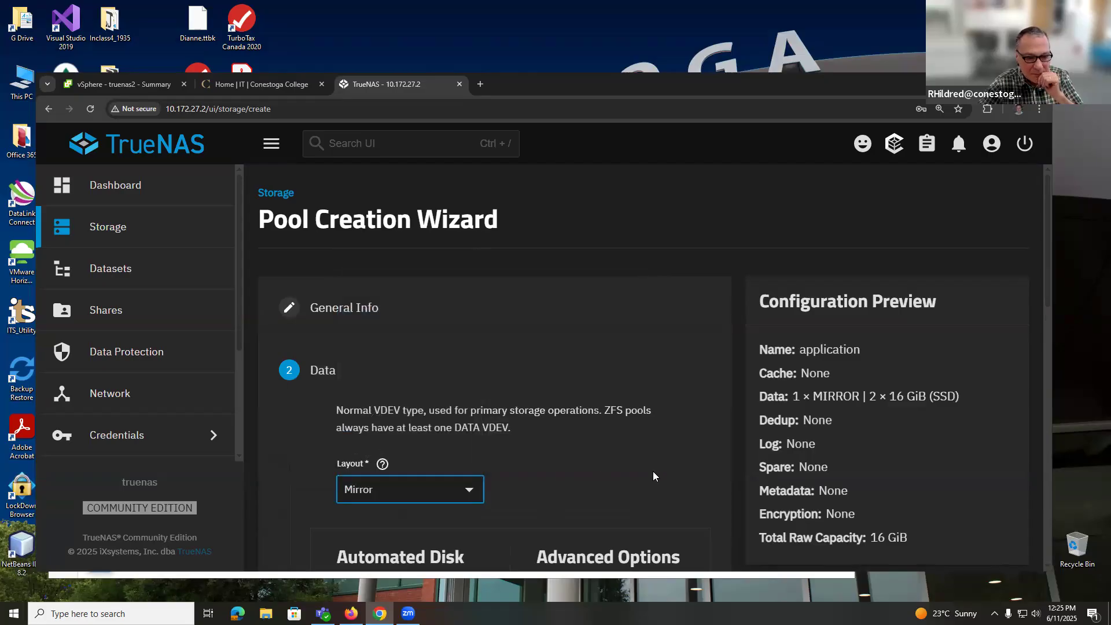
Accept the data VDEV settings, skip the optional log and spare devices, and go to the pool review
scroll(653, 471, down, 3)
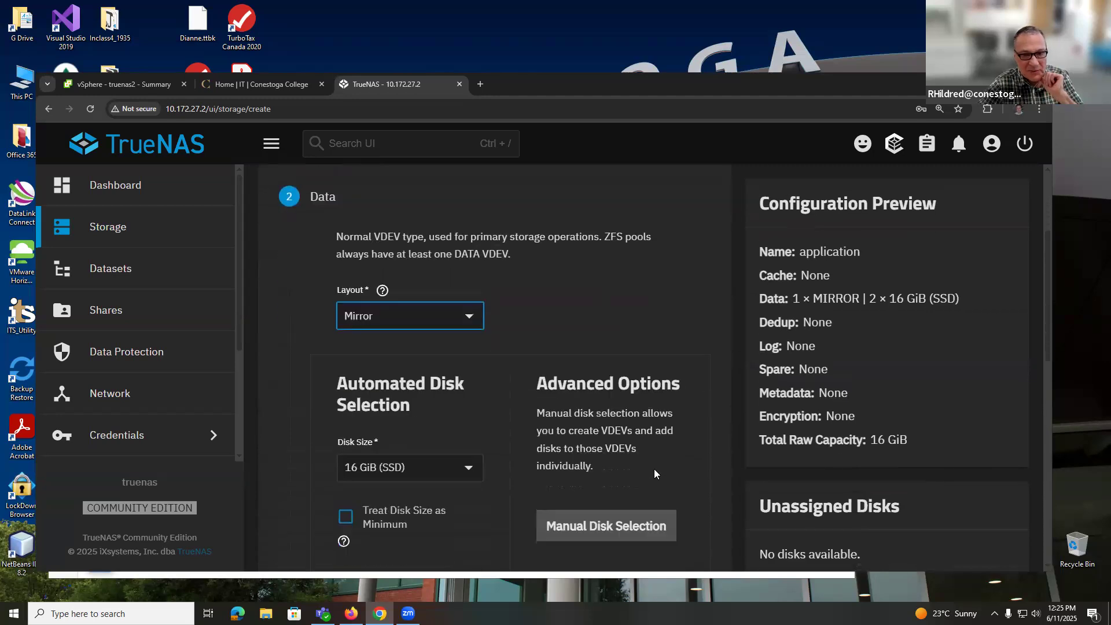
scroll(654, 470, down, 10)
scroll(652, 460, up, 2)
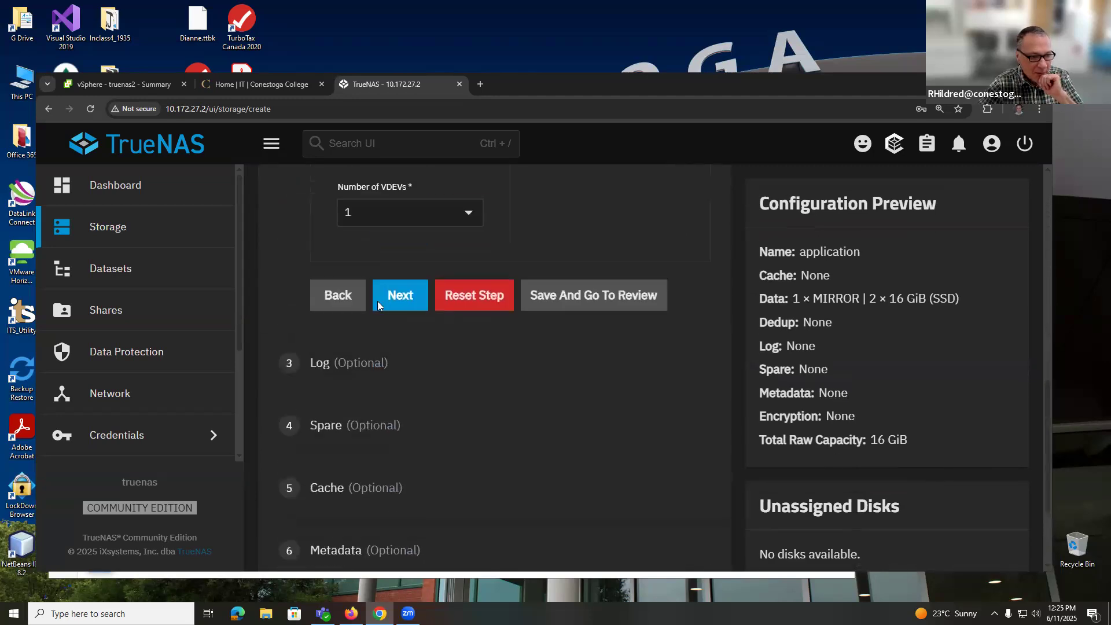
click(392, 296)
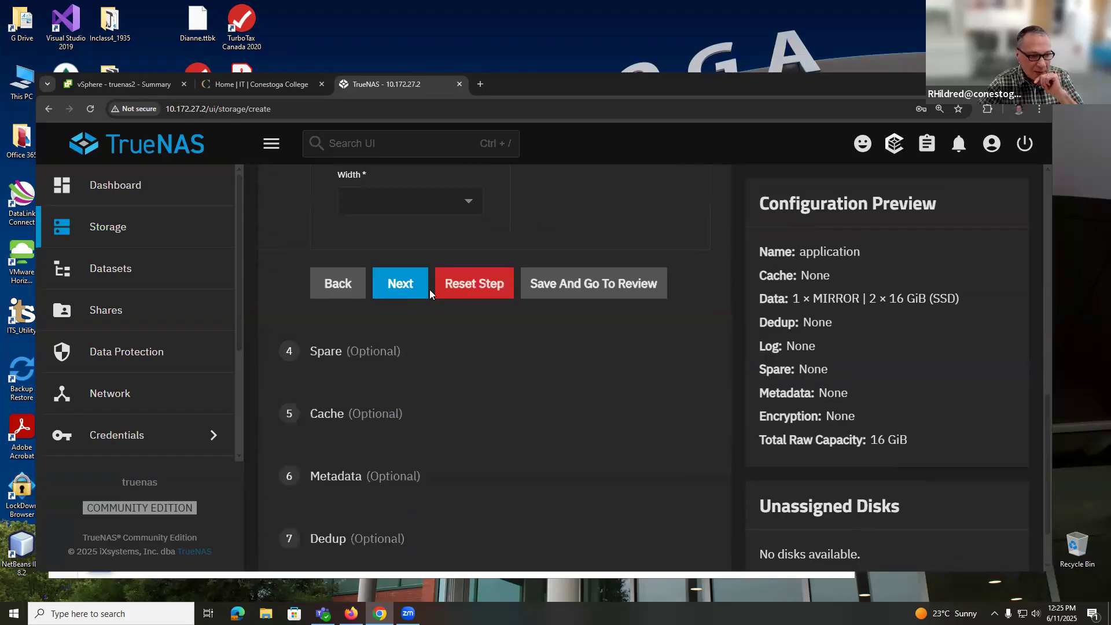
click(414, 290)
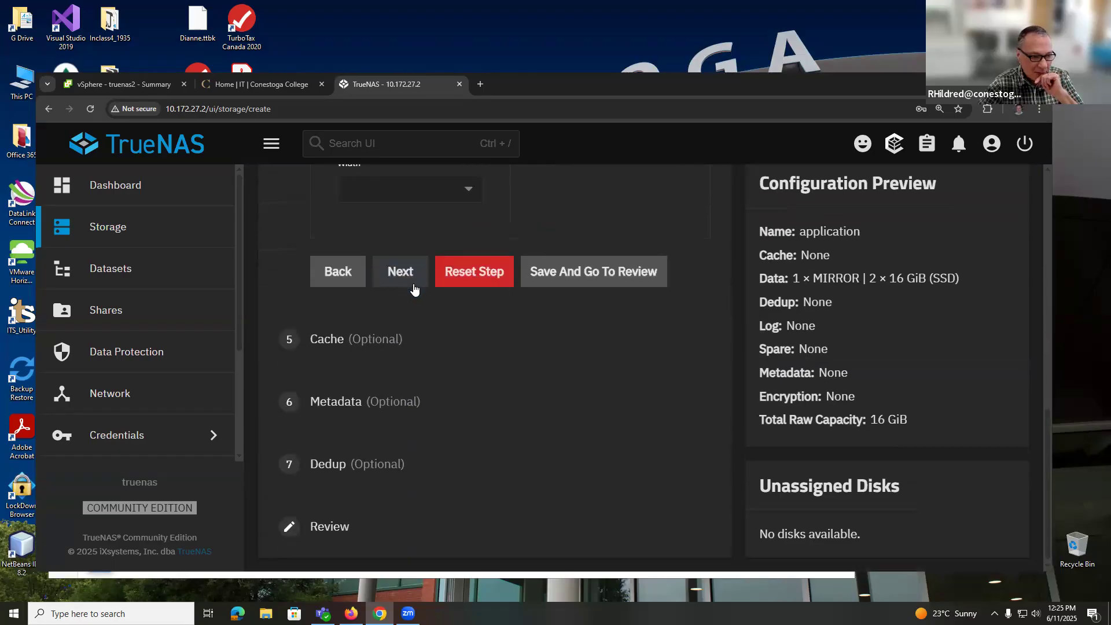
click(612, 272)
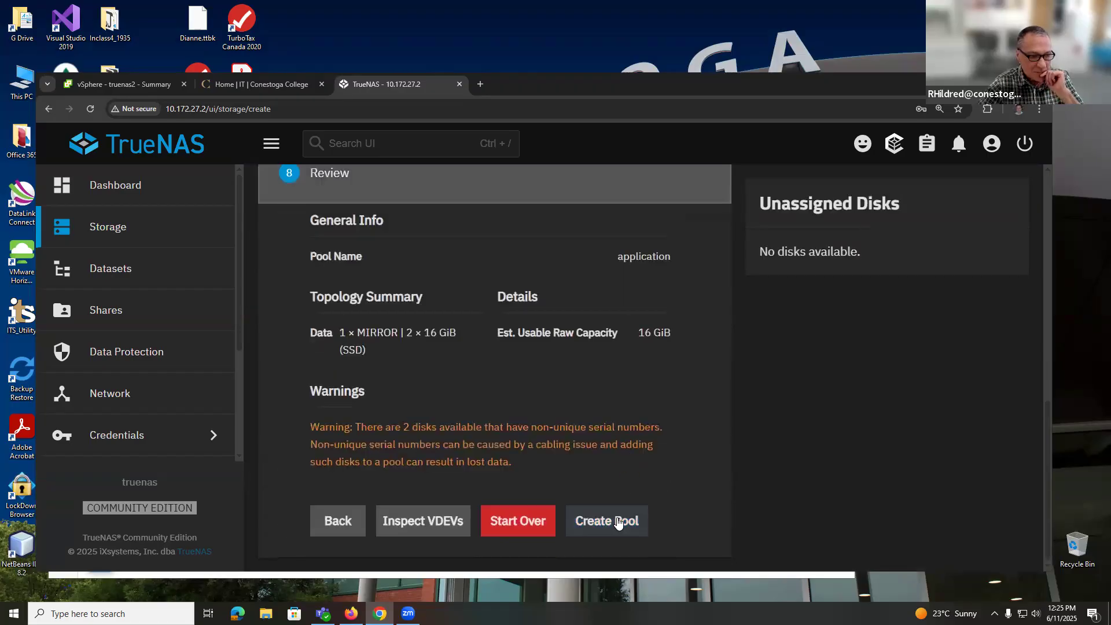
Create the application pool and confirm erasing the contents of all added disks
click(617, 521)
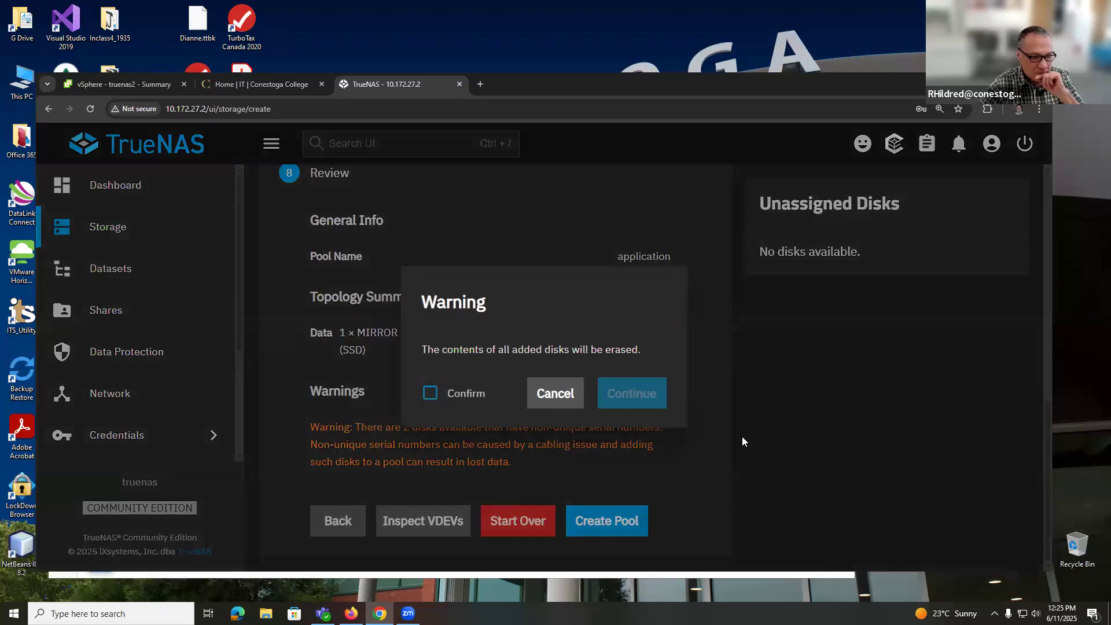
click(428, 393)
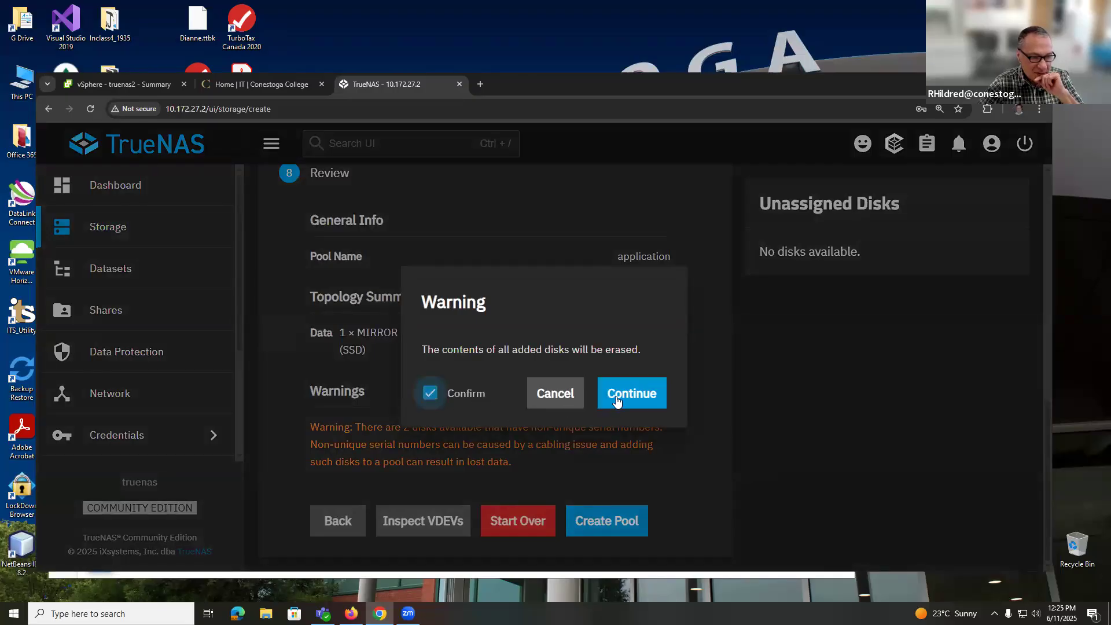
click(633, 402)
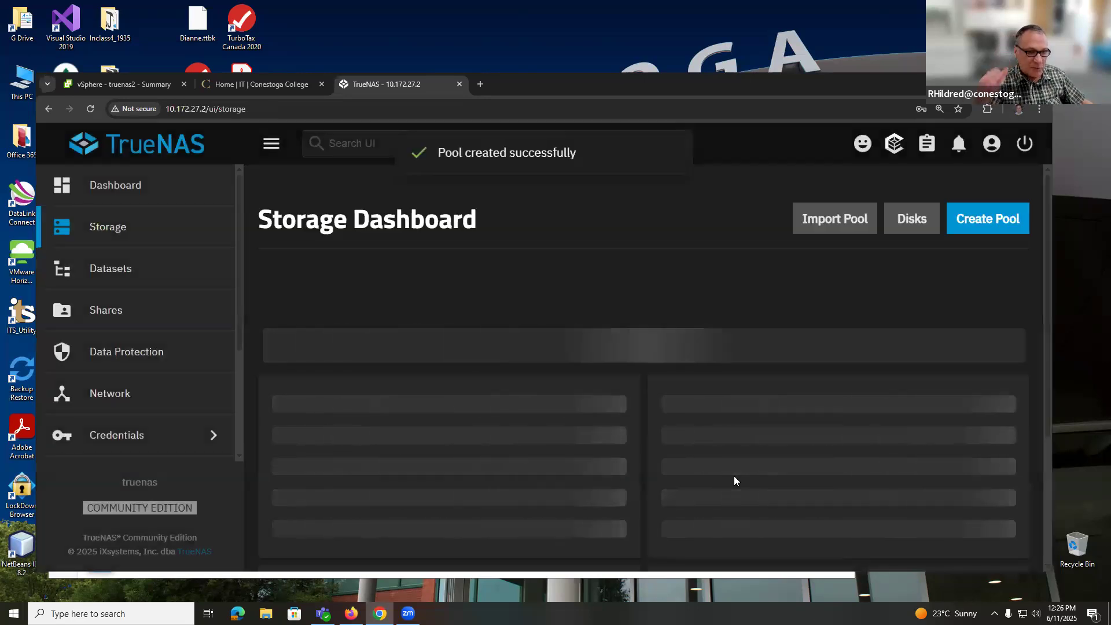
Examine the application pool's topology, usage and health, and return to the main dashboard
scroll(741, 428, down, 2)
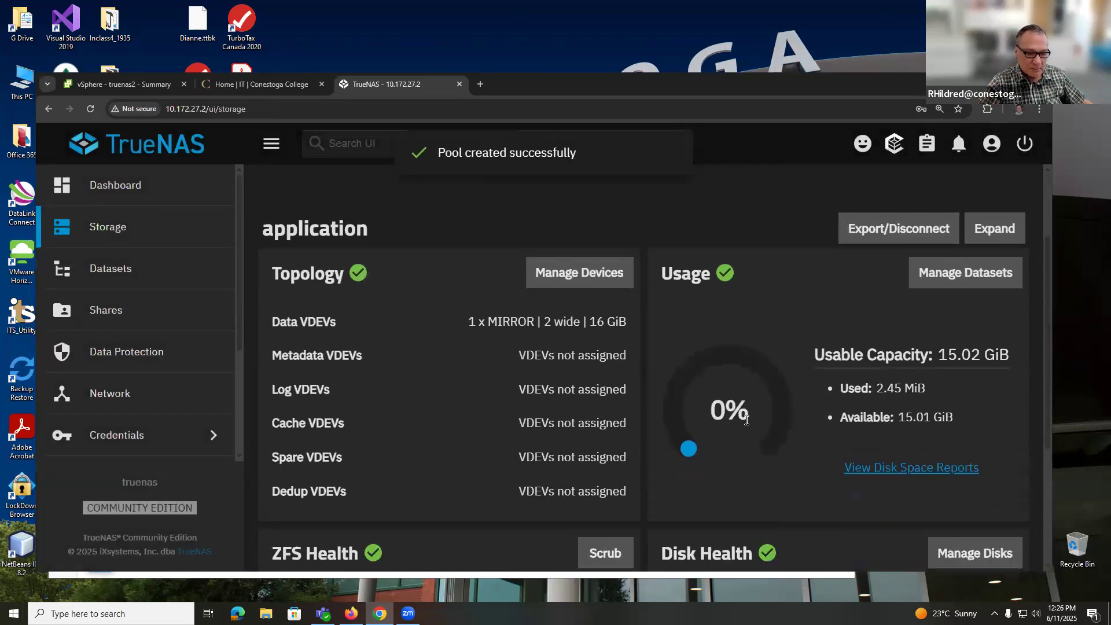
scroll(745, 420, down, 3)
scroll(745, 420, up, 5)
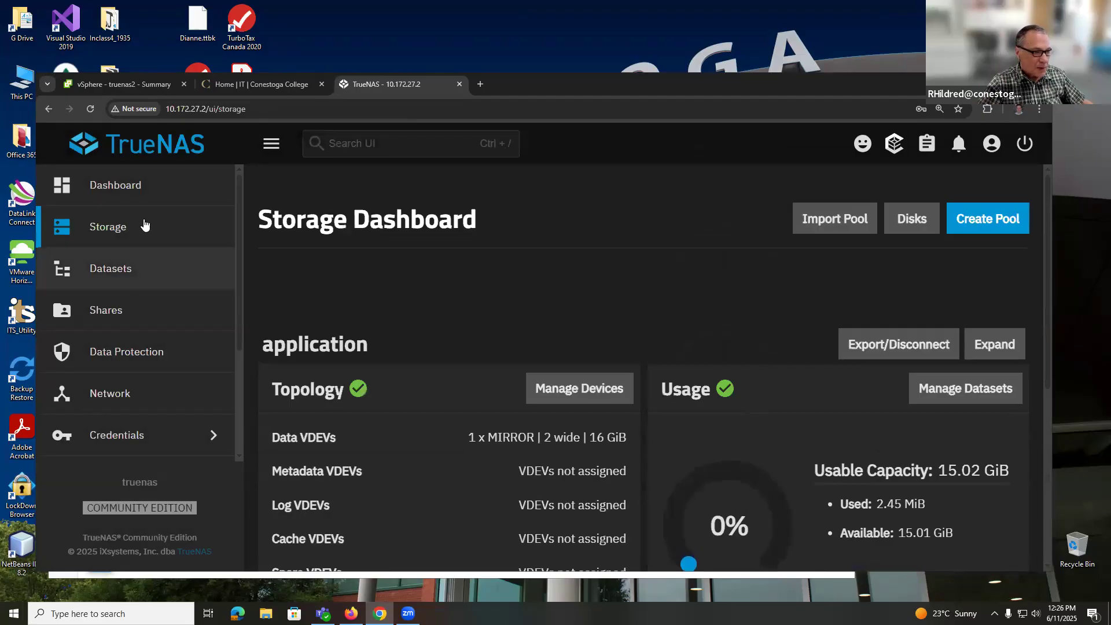
click(131, 187)
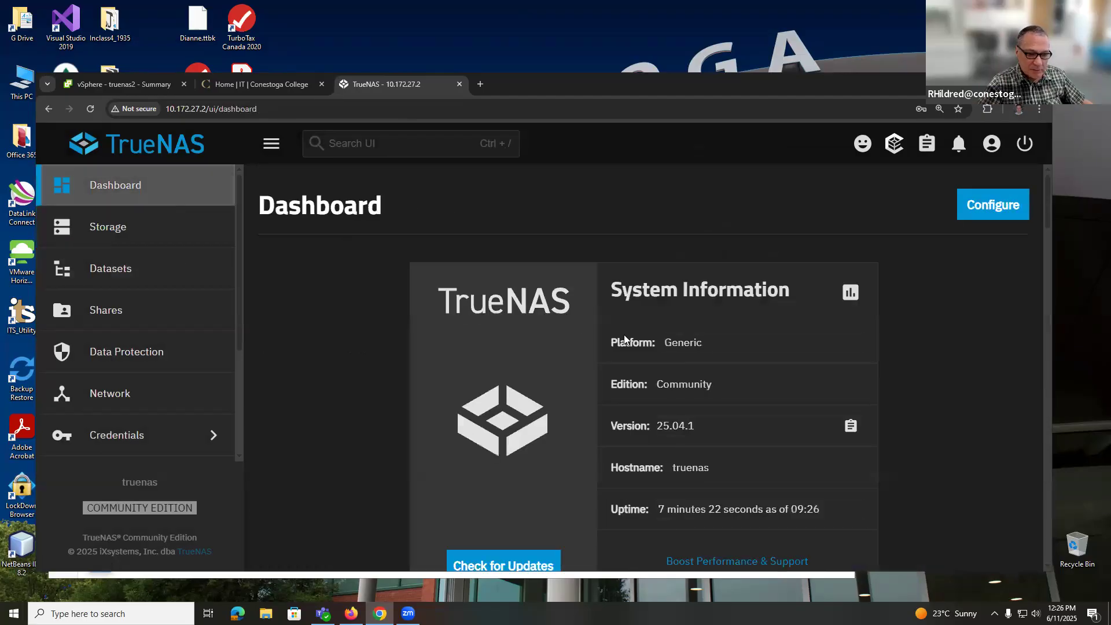
Examine the dashboard's CPU usage, memory breakdown and the storage status of the application pool
scroll(1007, 434, down, 5)
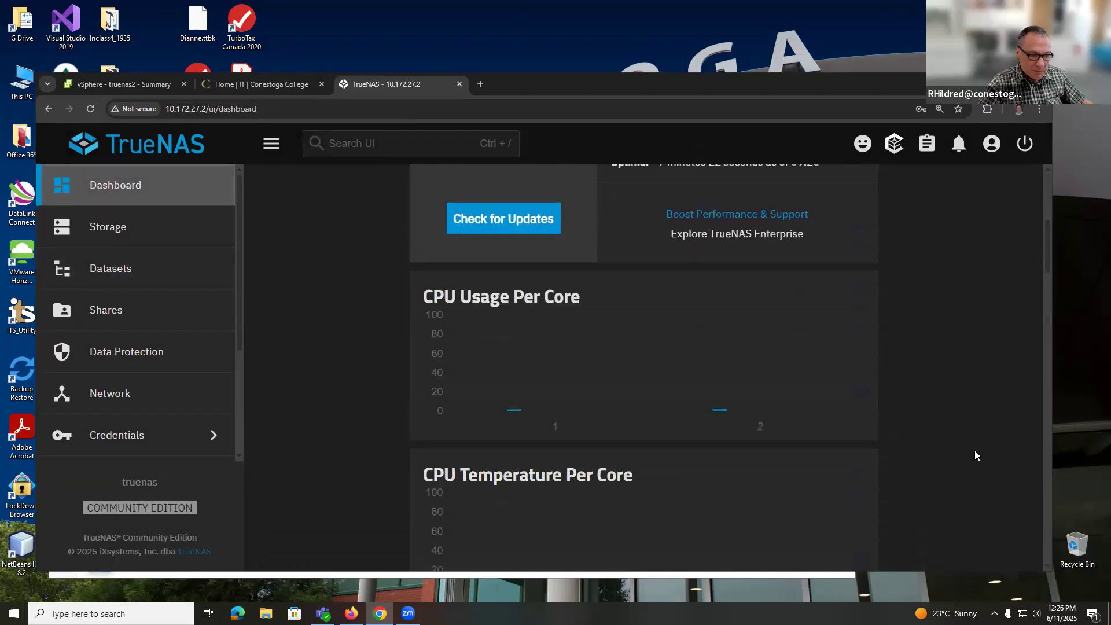
scroll(984, 451, down, 5)
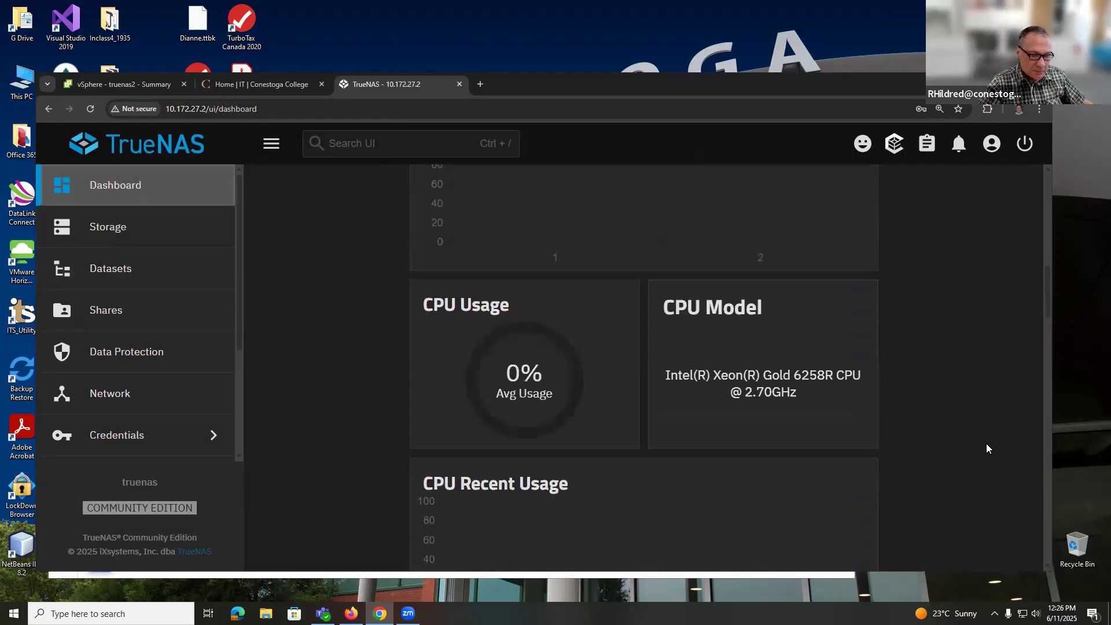
scroll(986, 444, down, 7)
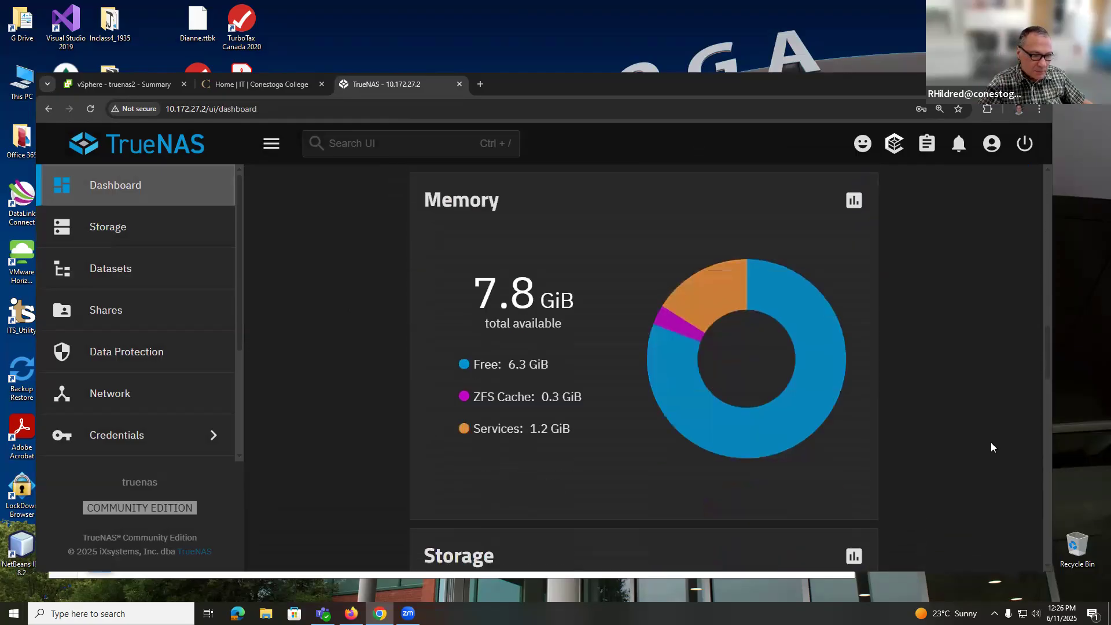
scroll(989, 443, down, 1)
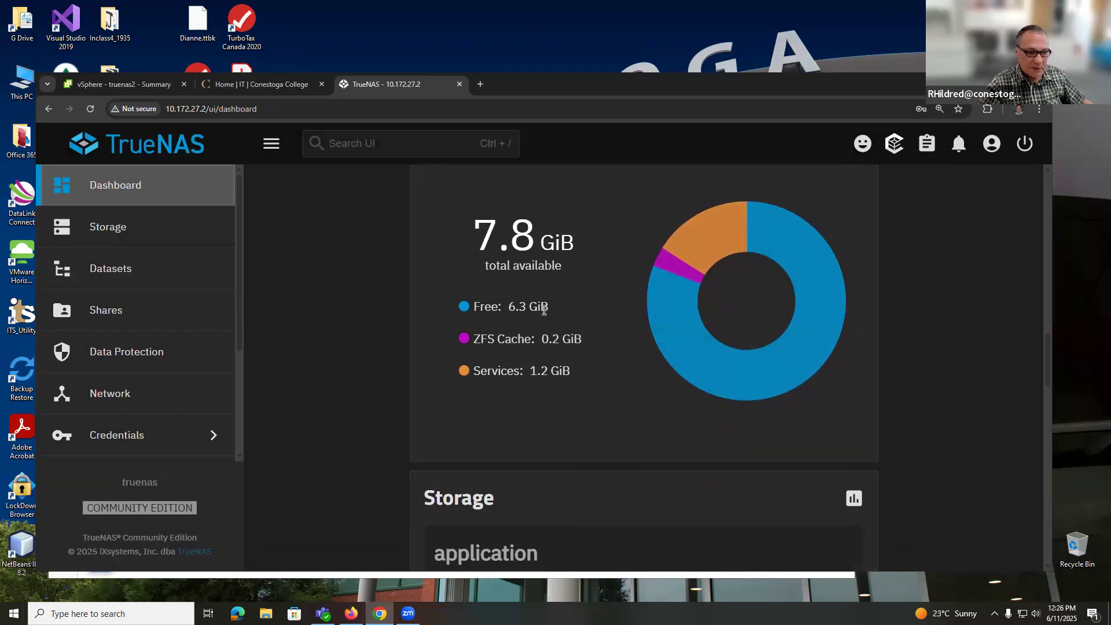
scroll(621, 335, down, 1)
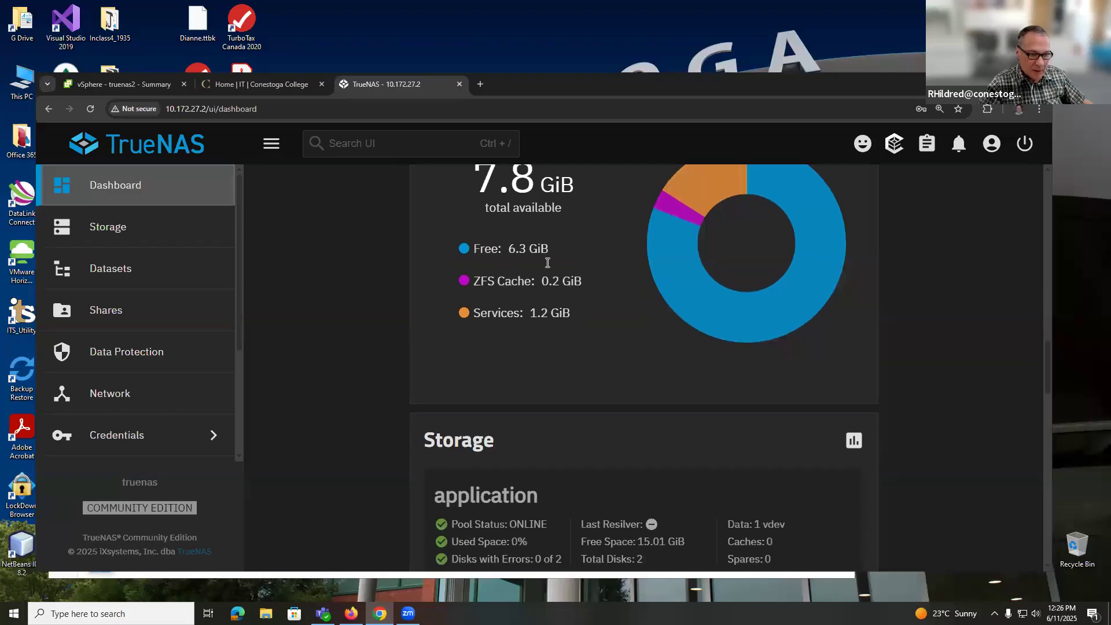
scroll(563, 258, down, 2)
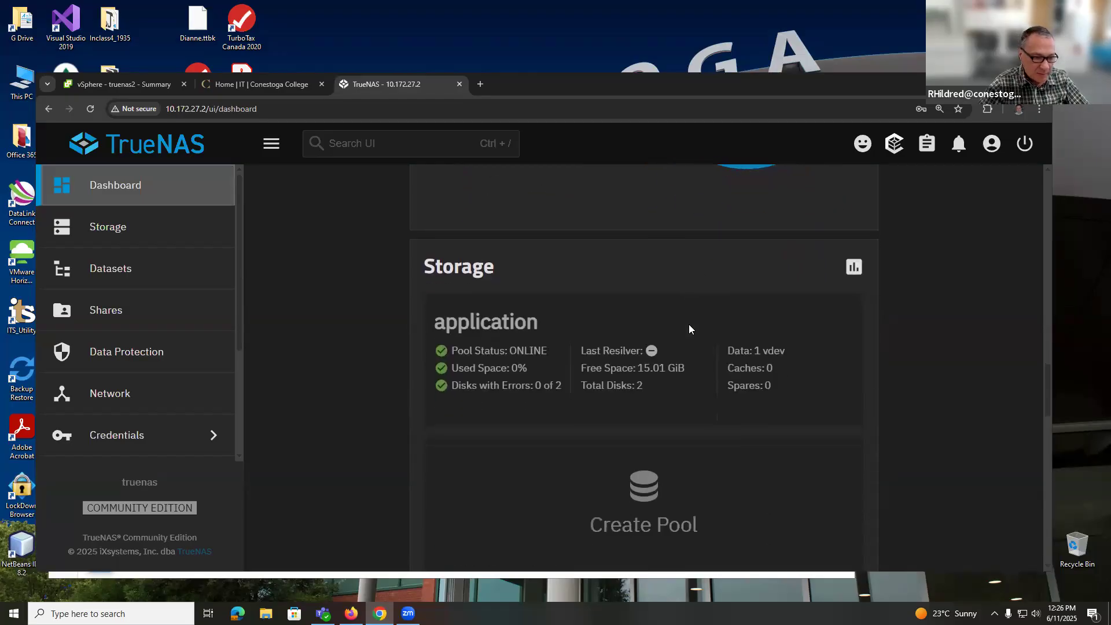
scroll(687, 327, up, 6)
scroll(674, 324, up, 3)
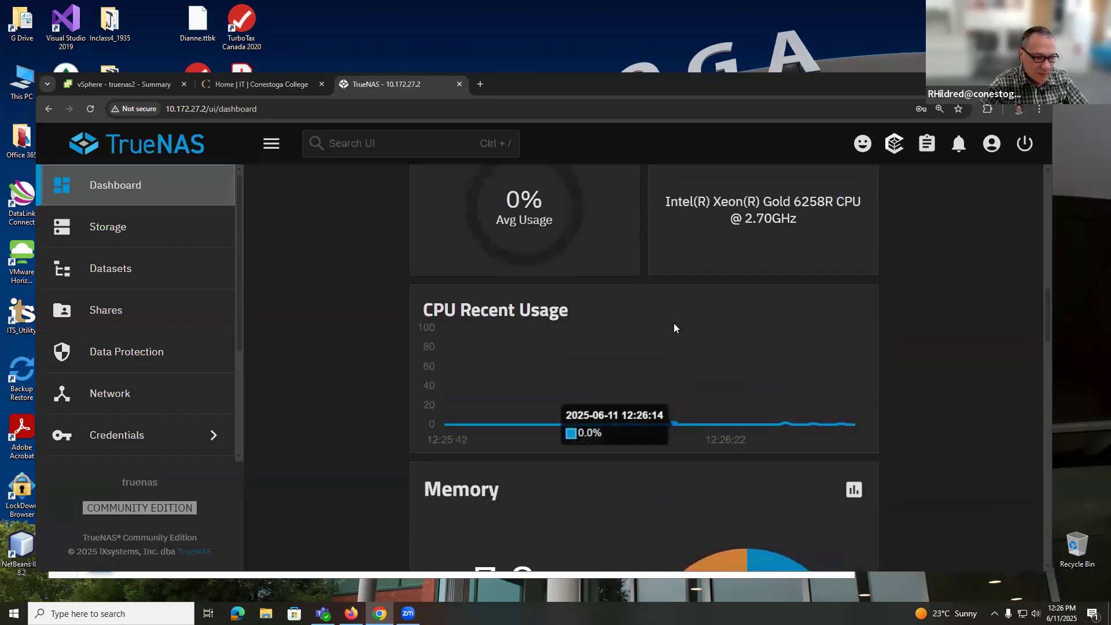
scroll(642, 333, down, 3)
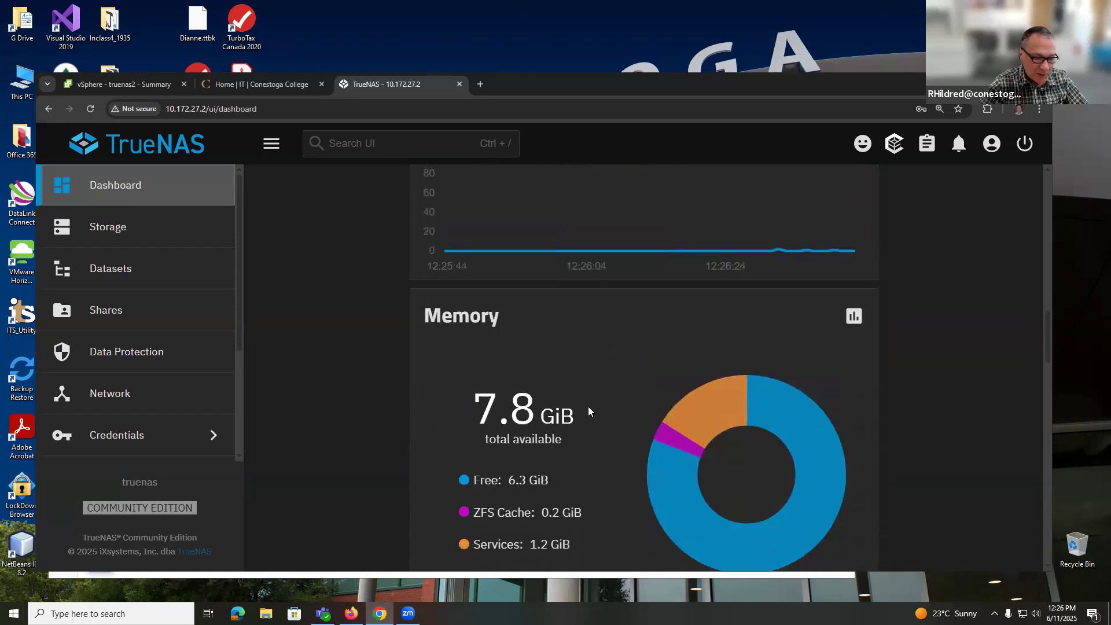